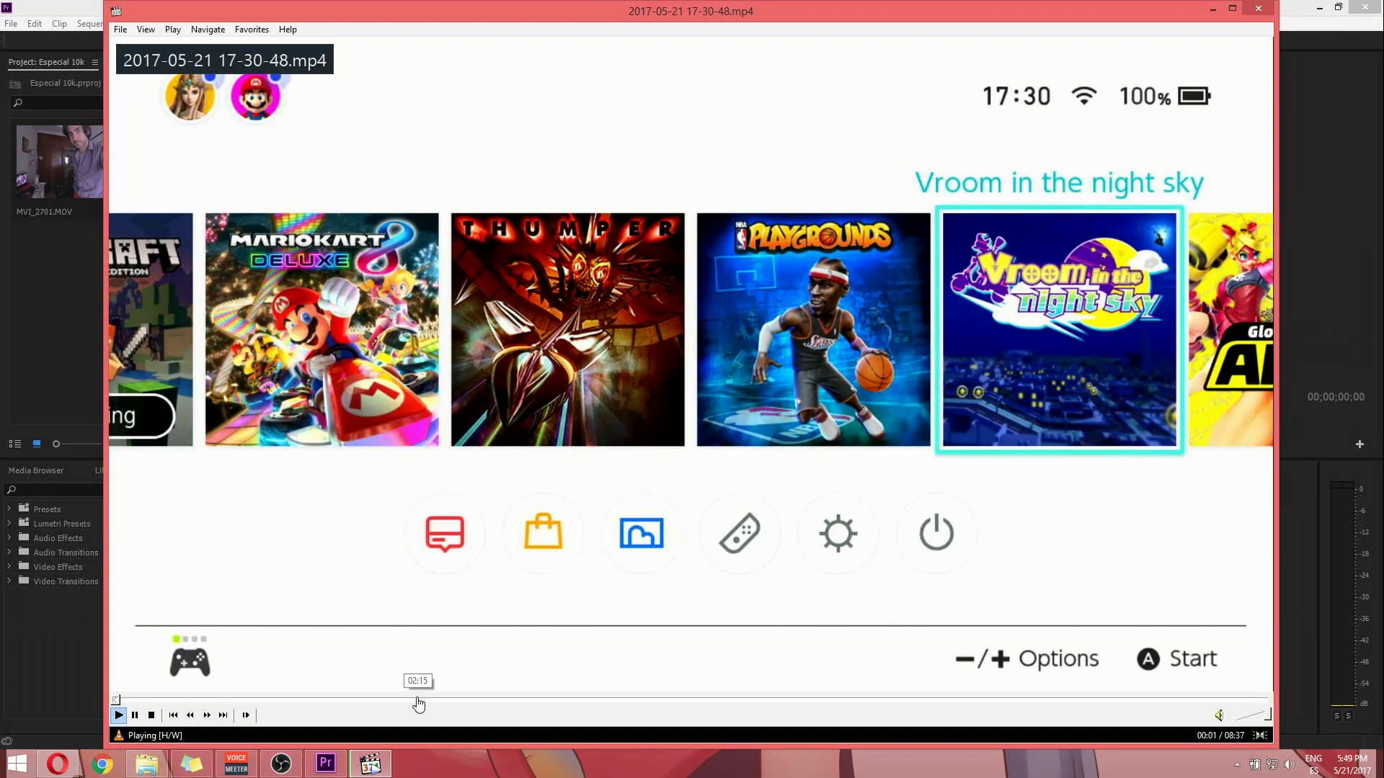
{"action": "left_click", "coordinate": [584, 700]}
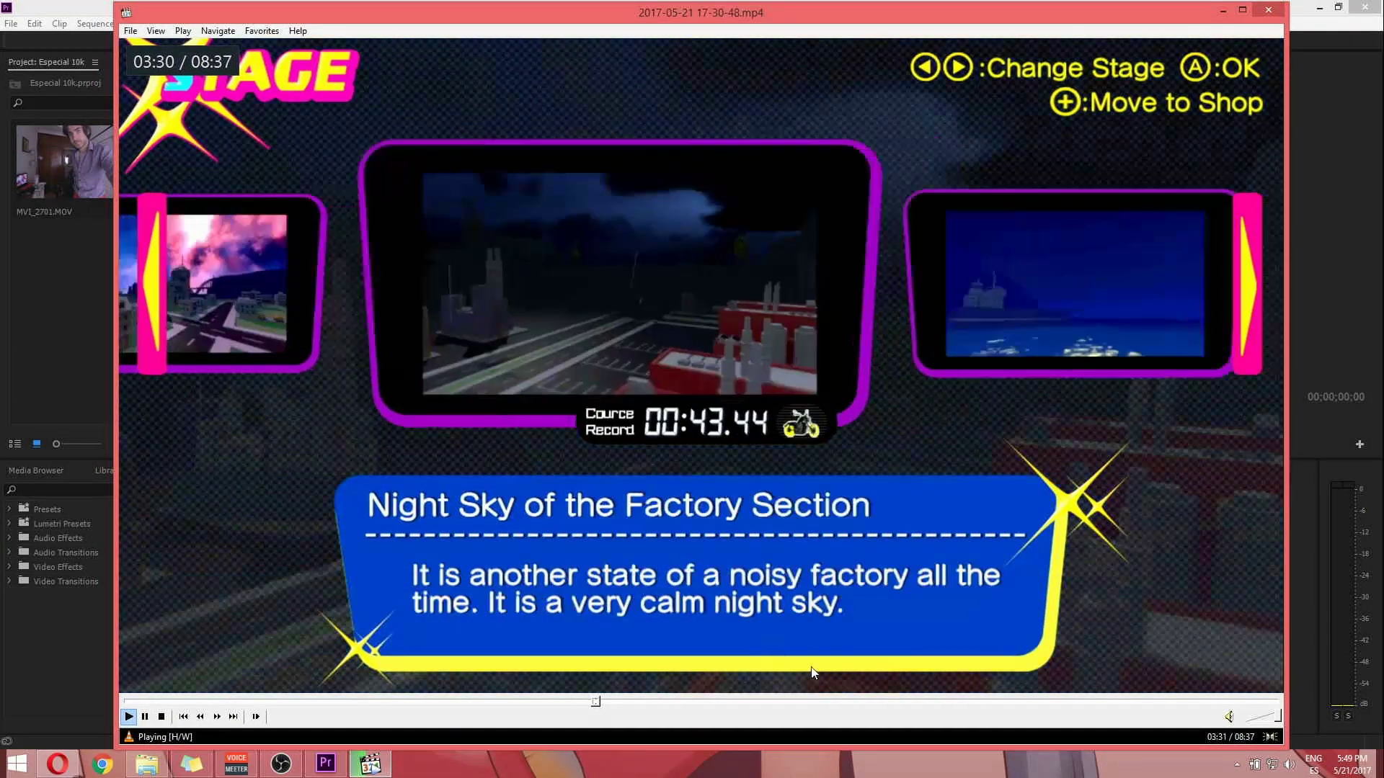
{"action": "left_click", "coordinate": [852, 700]}
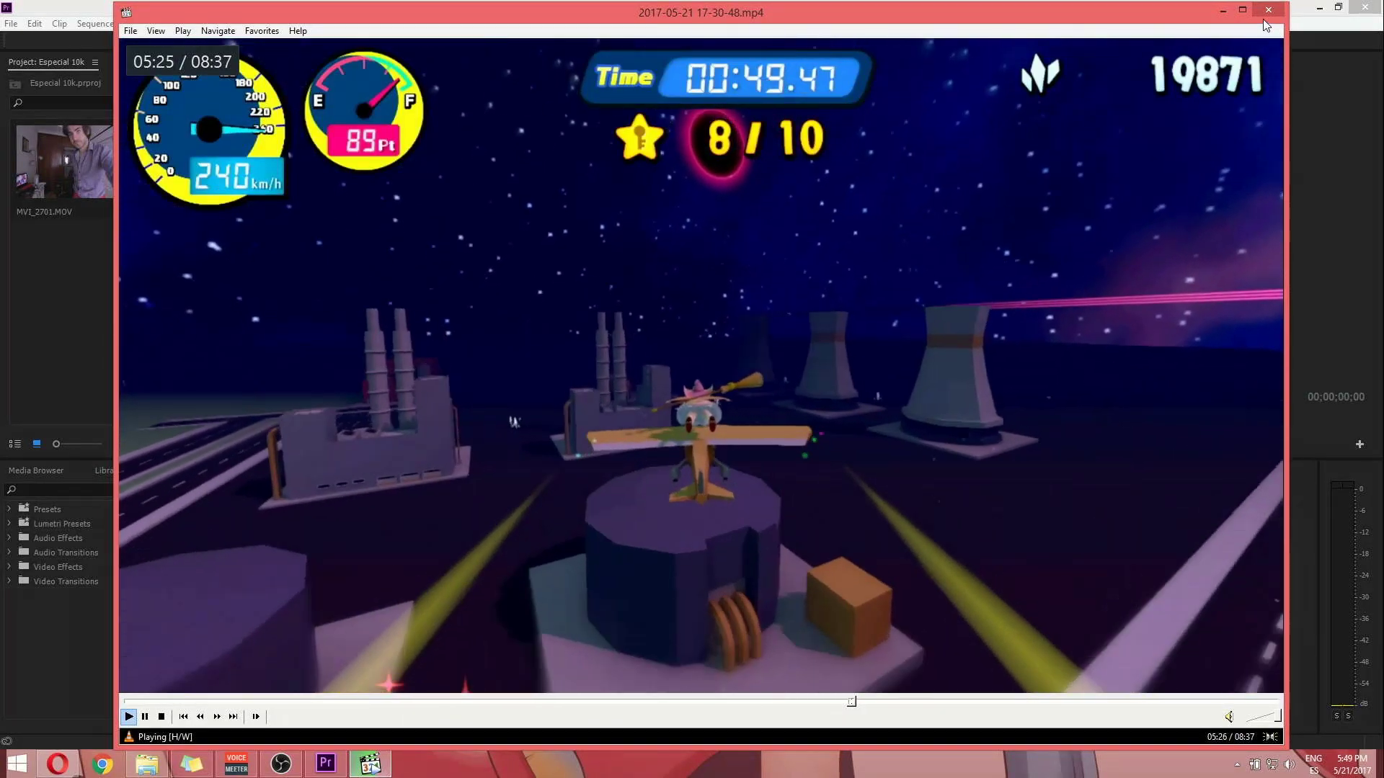
{"action": "left_click", "coordinate": [1268, 10]}
{"action": "left_click_drag", "start_coordinate": [1177, 433], "coordinate": [206, 127]}
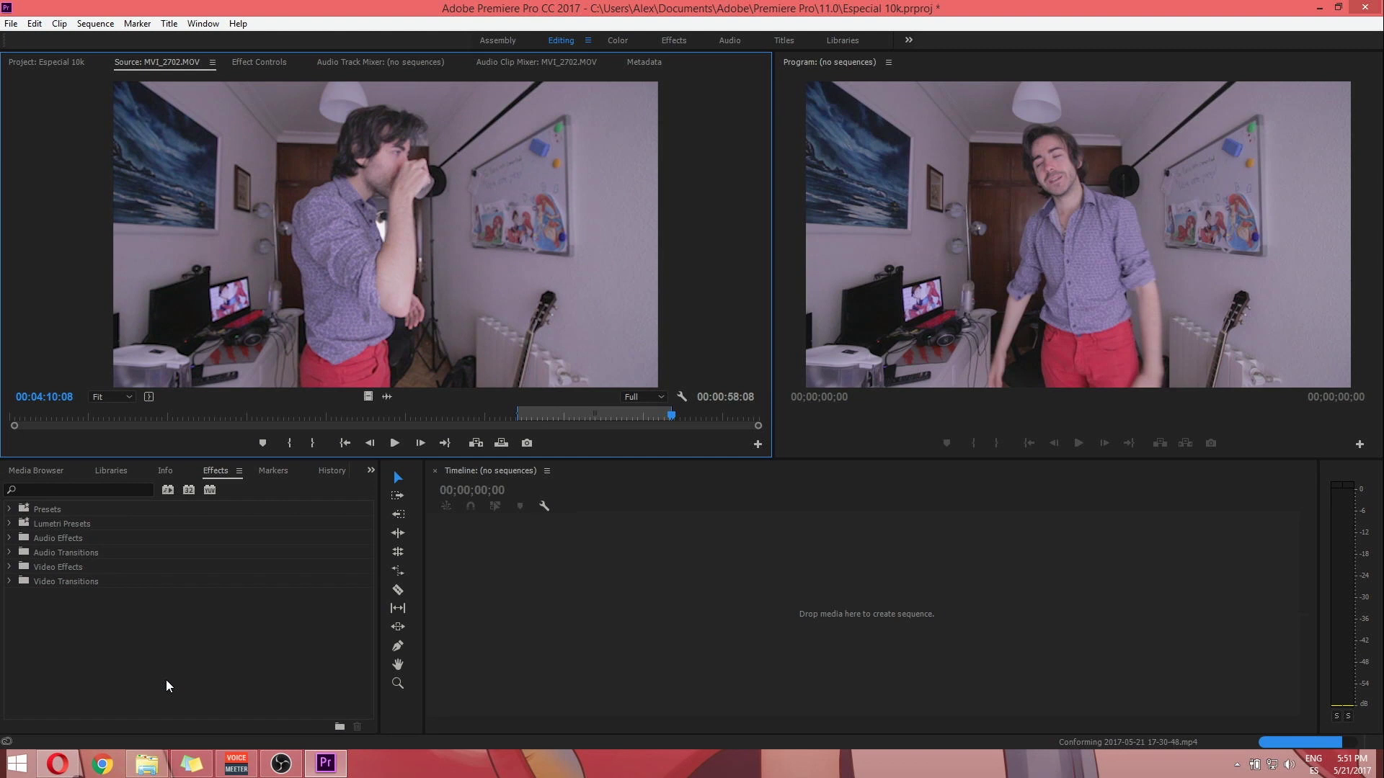
Step: Review the MVI_2702 sequence around 45 seconds and record a short voice-over on audio track A2 starting at 00:00:43:04
{"action": "left_click_drag", "start_coordinate": [598, 503], "coordinate": [718, 508]}
{"action": "left_click_drag", "start_coordinate": [906, 497], "coordinate": [842, 513]}
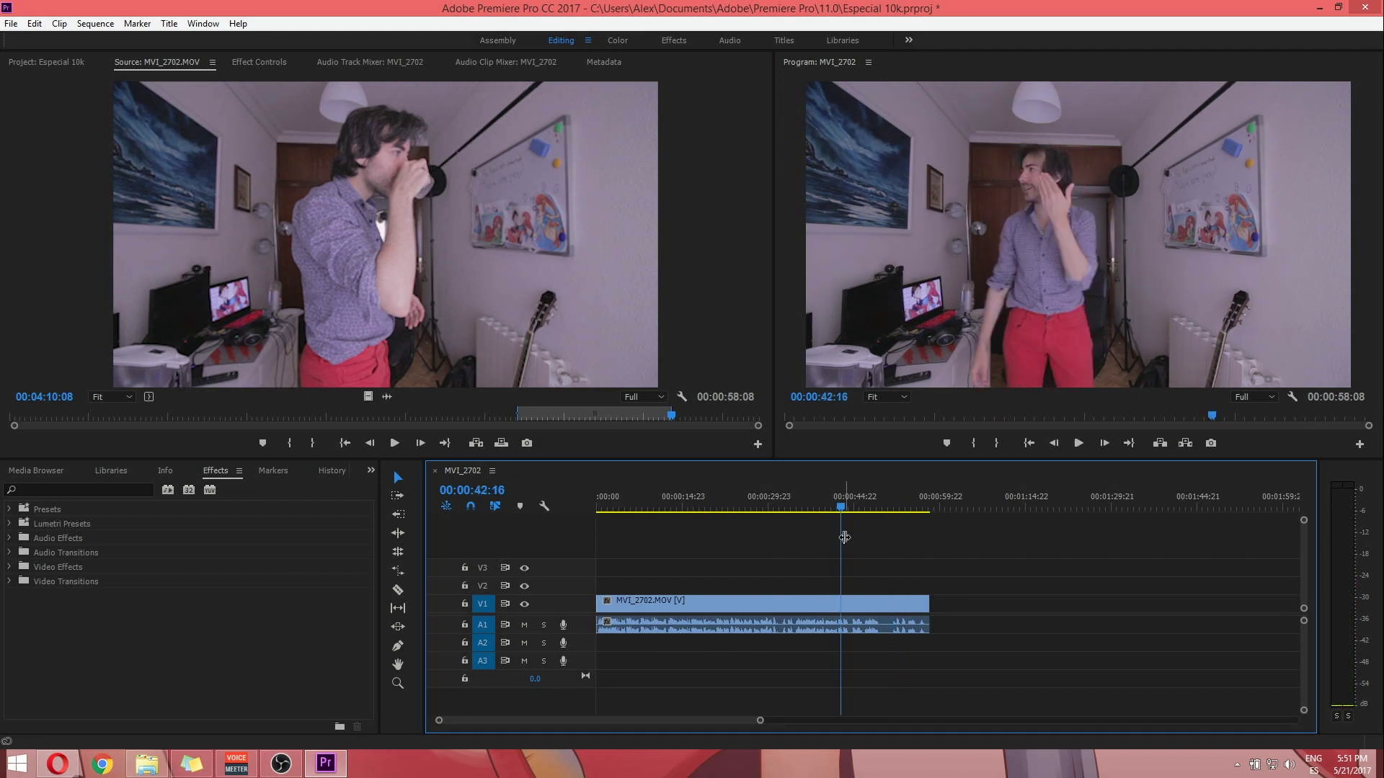
{"action": "key", "text": "space"}
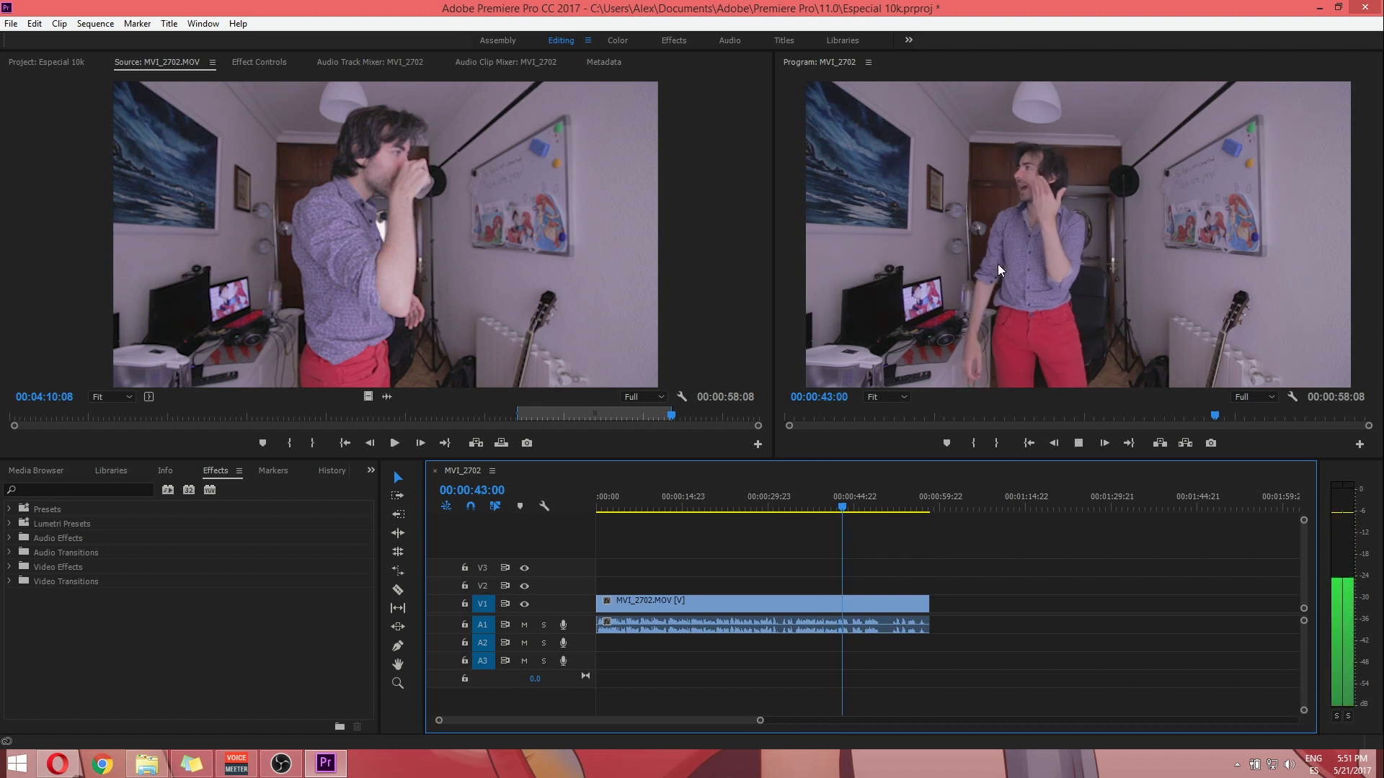
{"action": "left_click", "coordinate": [844, 505]}
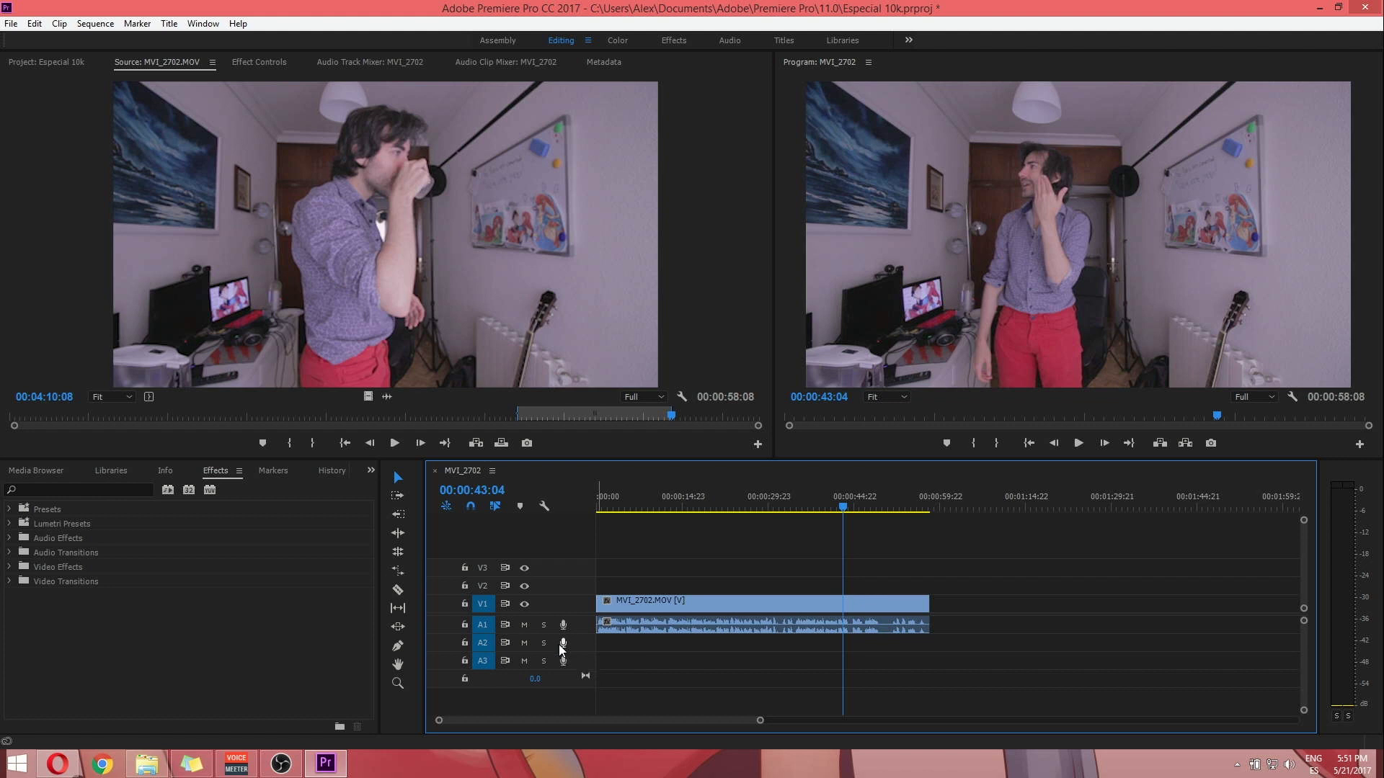
{"action": "left_click", "coordinate": [560, 643]}
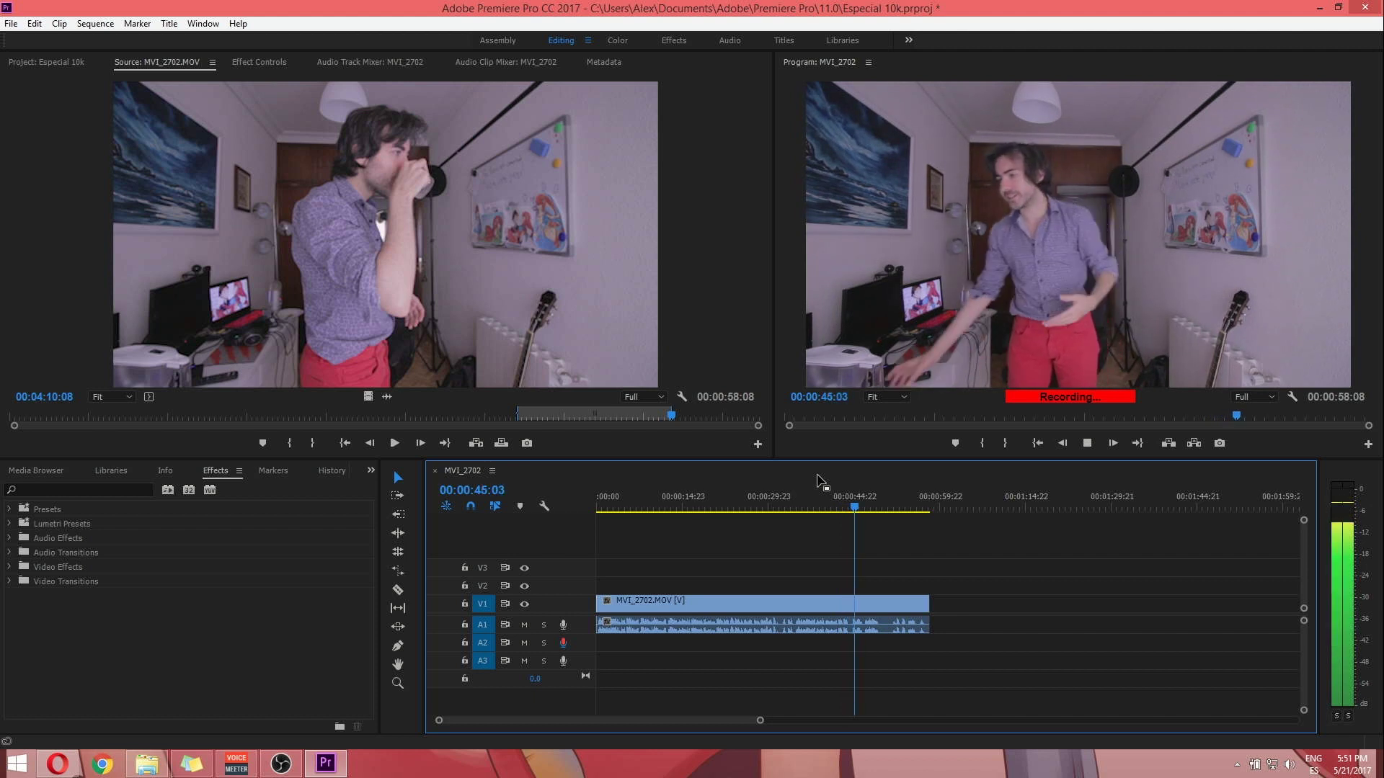
{"action": "key", "text": "space"}
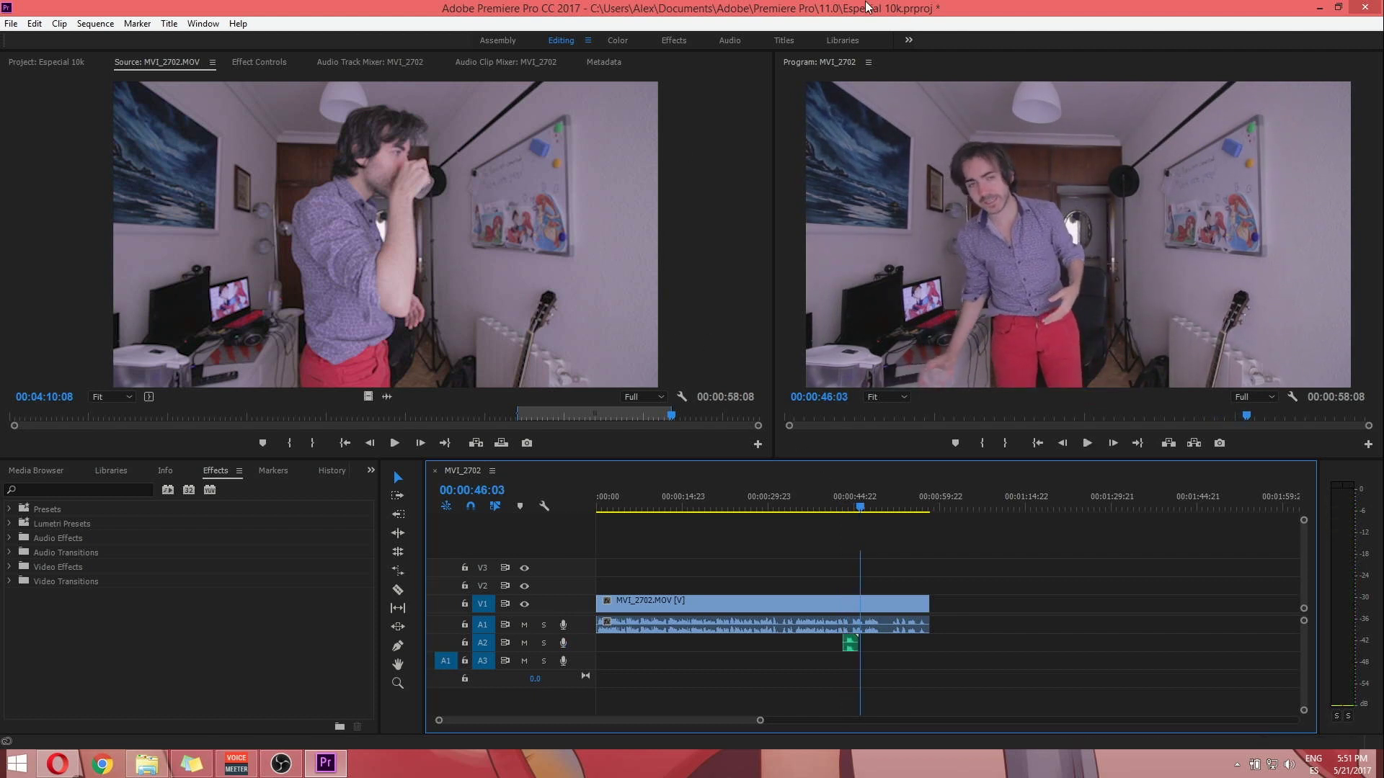
Step: Play back the recorded voice-over on A2 and shift its clip slightly earlier to match the speaker's movement
{"action": "scroll", "coordinate": [832, 653], "scroll_direction": "up", "scroll_amount": 5}
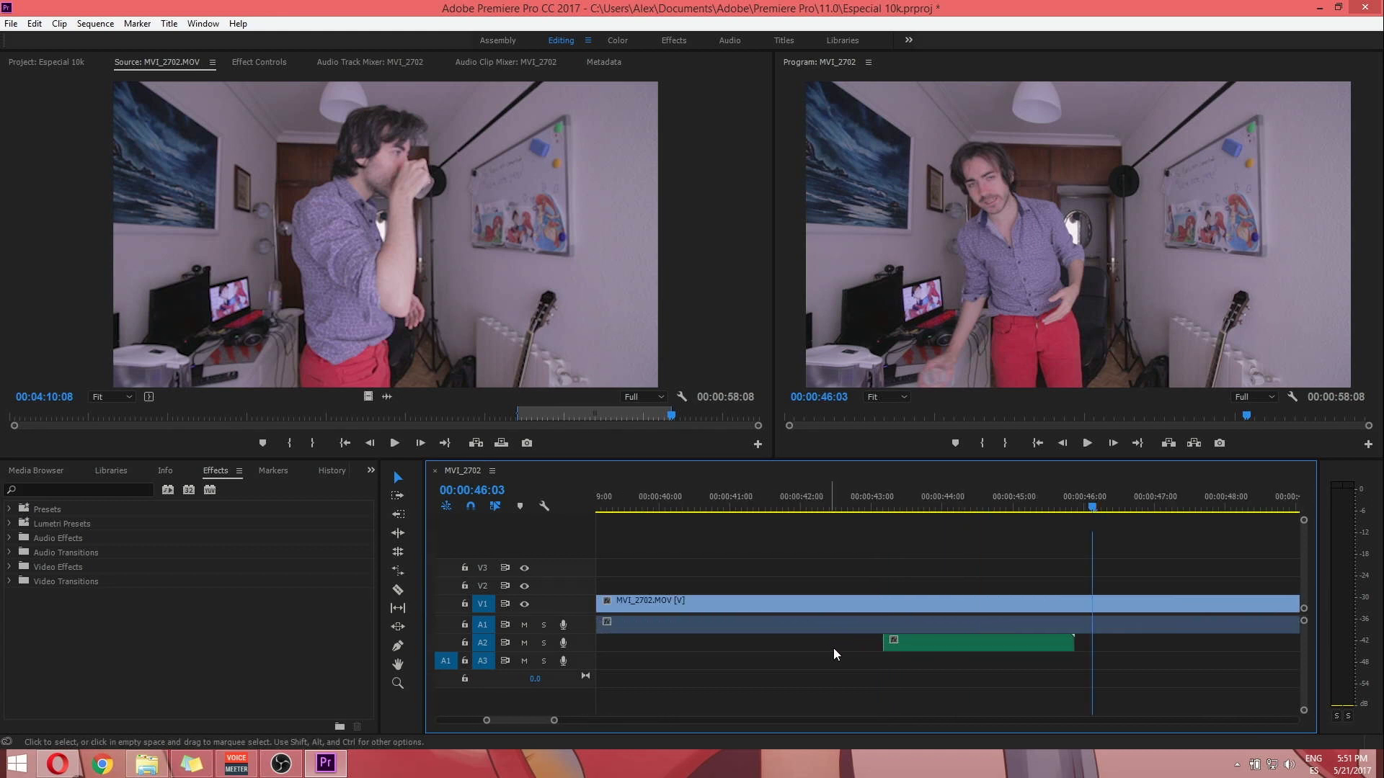
{"action": "left_click", "coordinate": [926, 504]}
{"action": "key", "text": "space"}
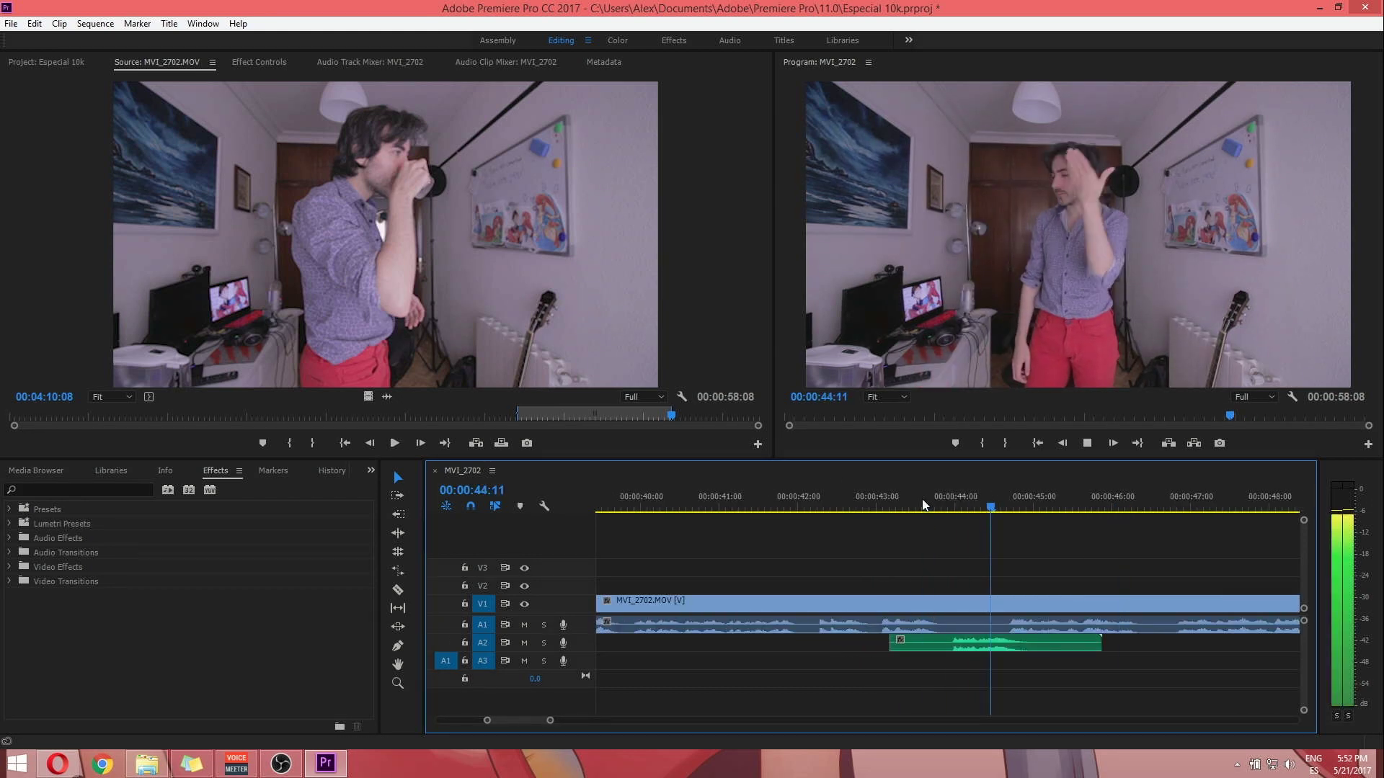
{"action": "key", "text": "space"}
{"action": "left_click", "coordinate": [953, 649]}
{"action": "left_click_drag", "start_coordinate": [948, 646], "coordinate": [939, 646]}
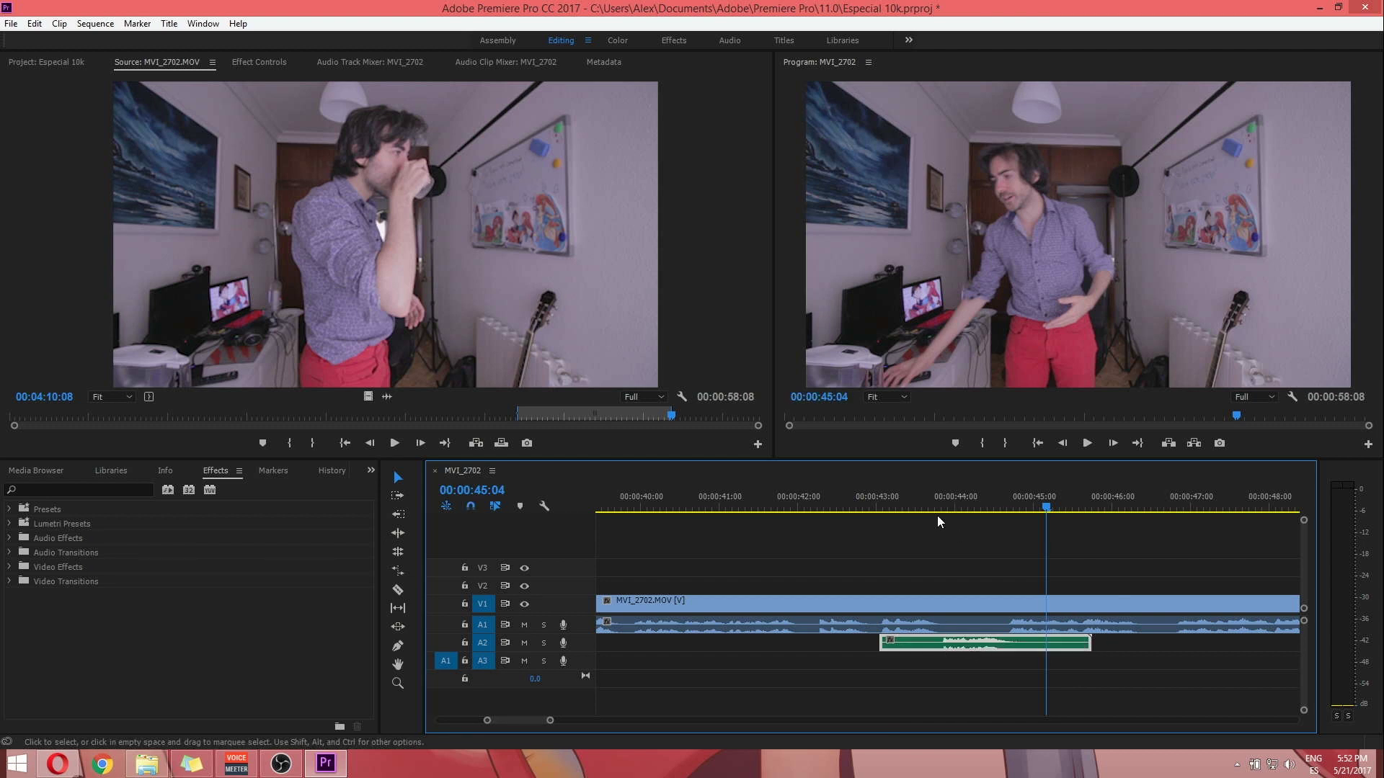
{"action": "left_click", "coordinate": [894, 504]}
{"action": "key", "text": "space"}
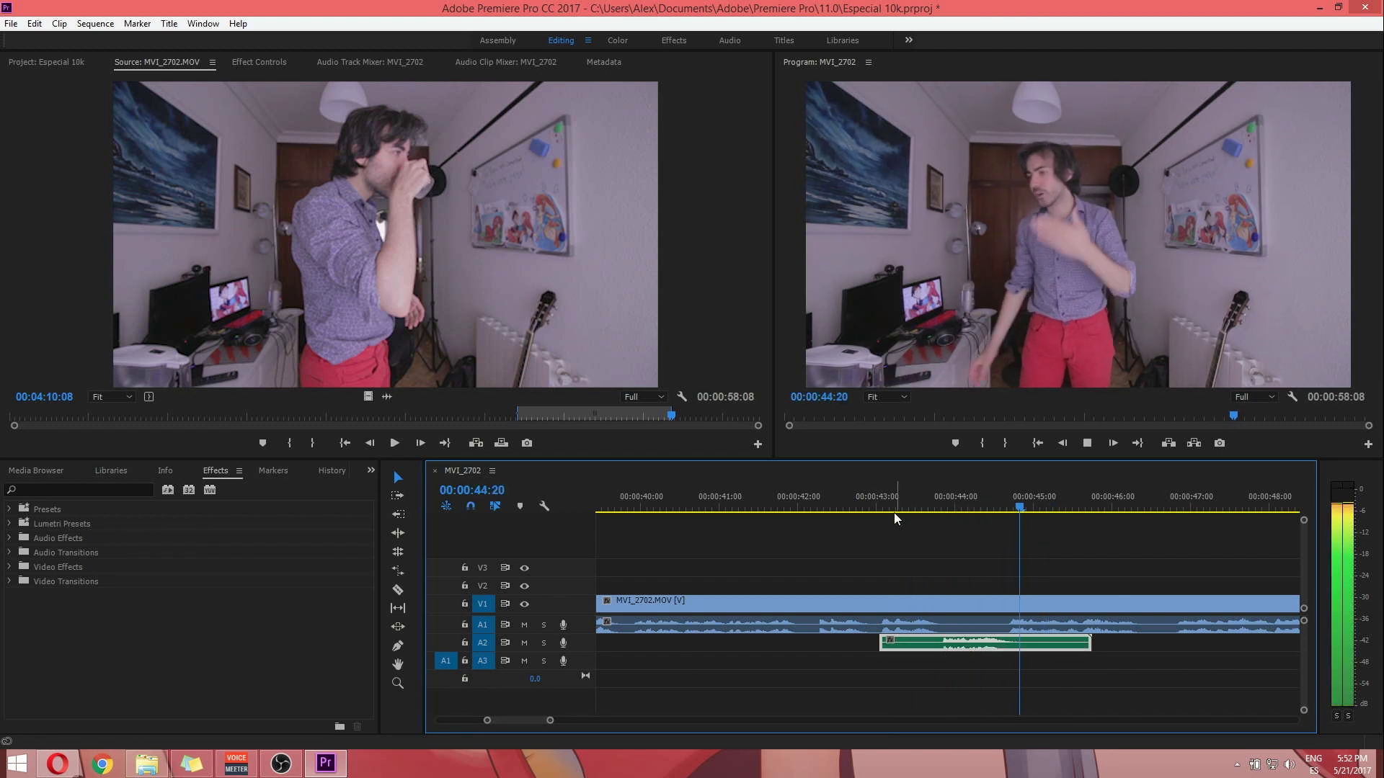
Step: Increase the height of audio track A2, lower the voice-over clip's level to -3.4 dB and go to 00:00:44:06
{"action": "left_click_drag", "start_coordinate": [556, 650], "coordinate": [557, 672]}
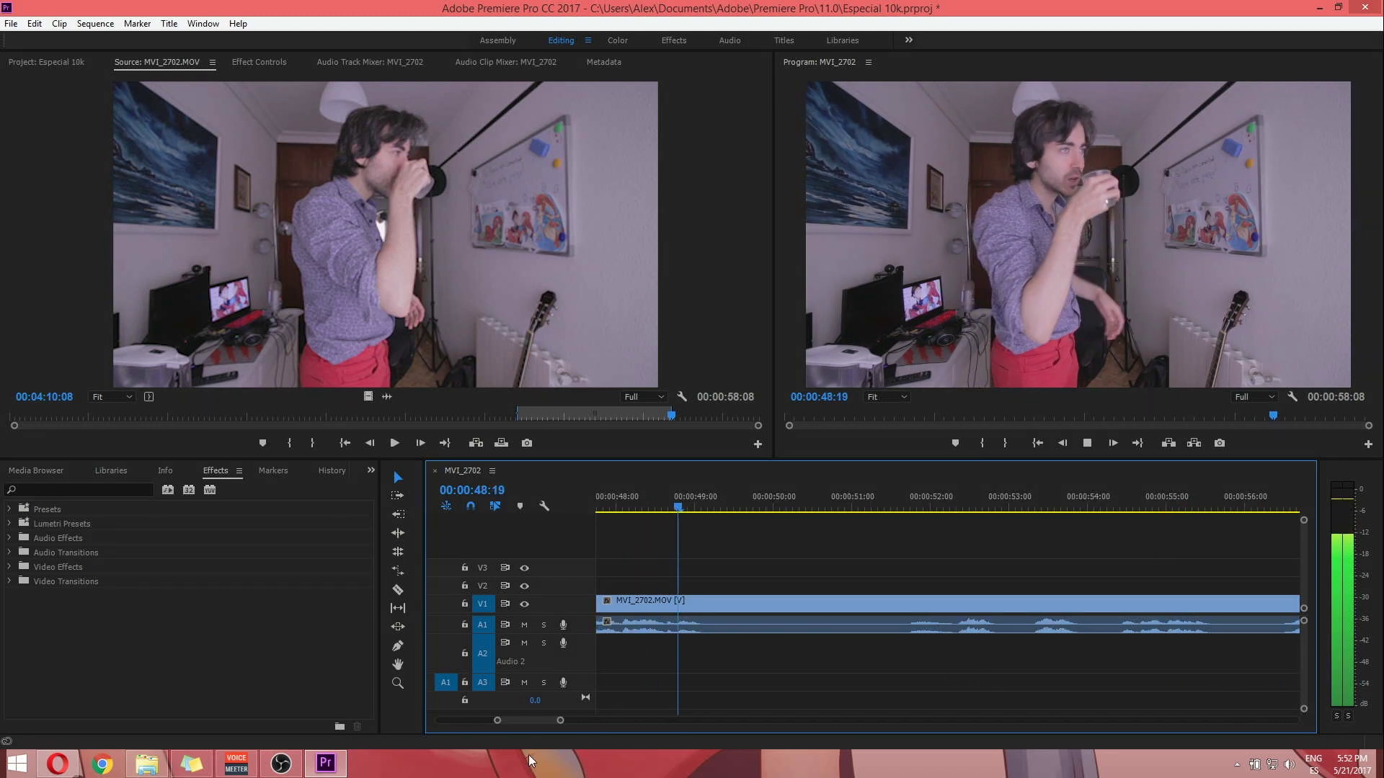
{"action": "key", "text": "space"}
{"action": "left_click_drag", "start_coordinate": [525, 721], "coordinate": [513, 724]}
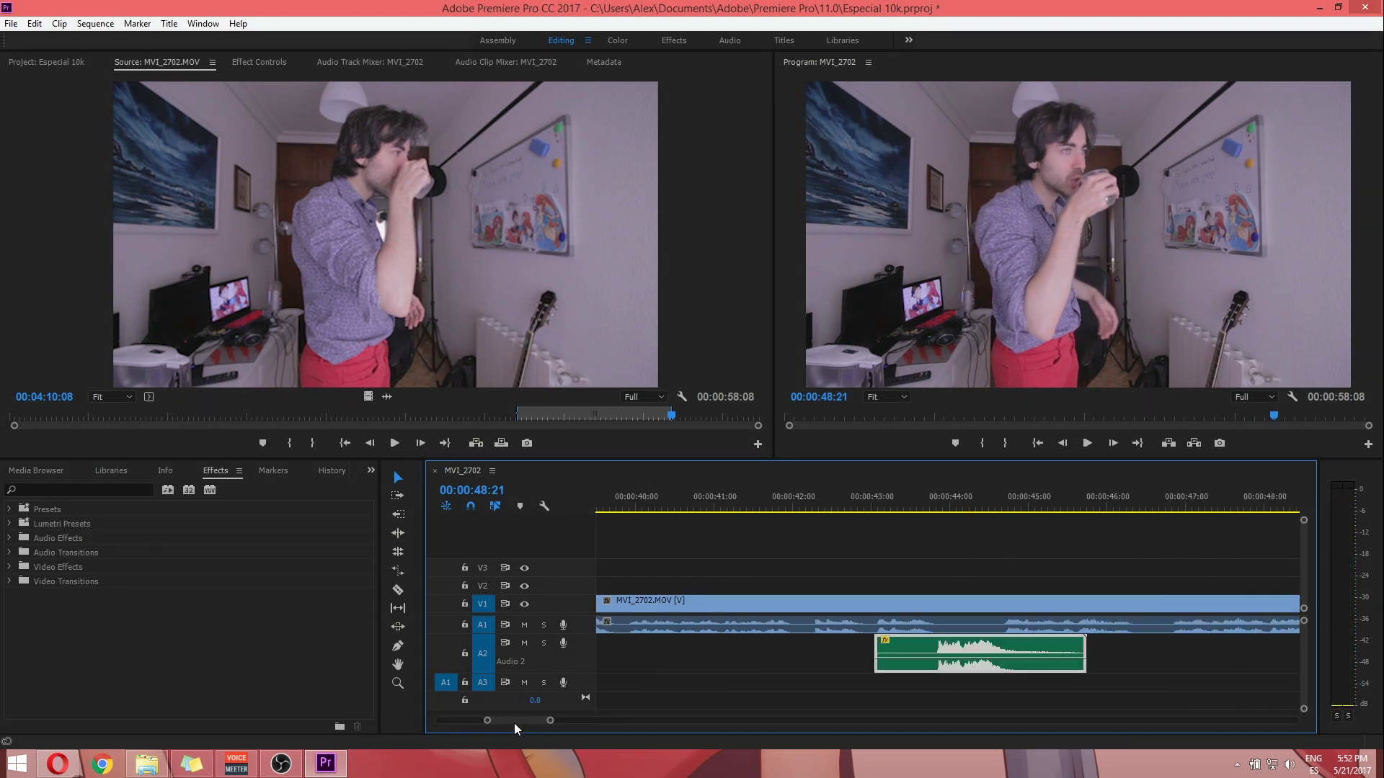
{"action": "key", "text": "space"}
{"action": "key", "text": "space"}
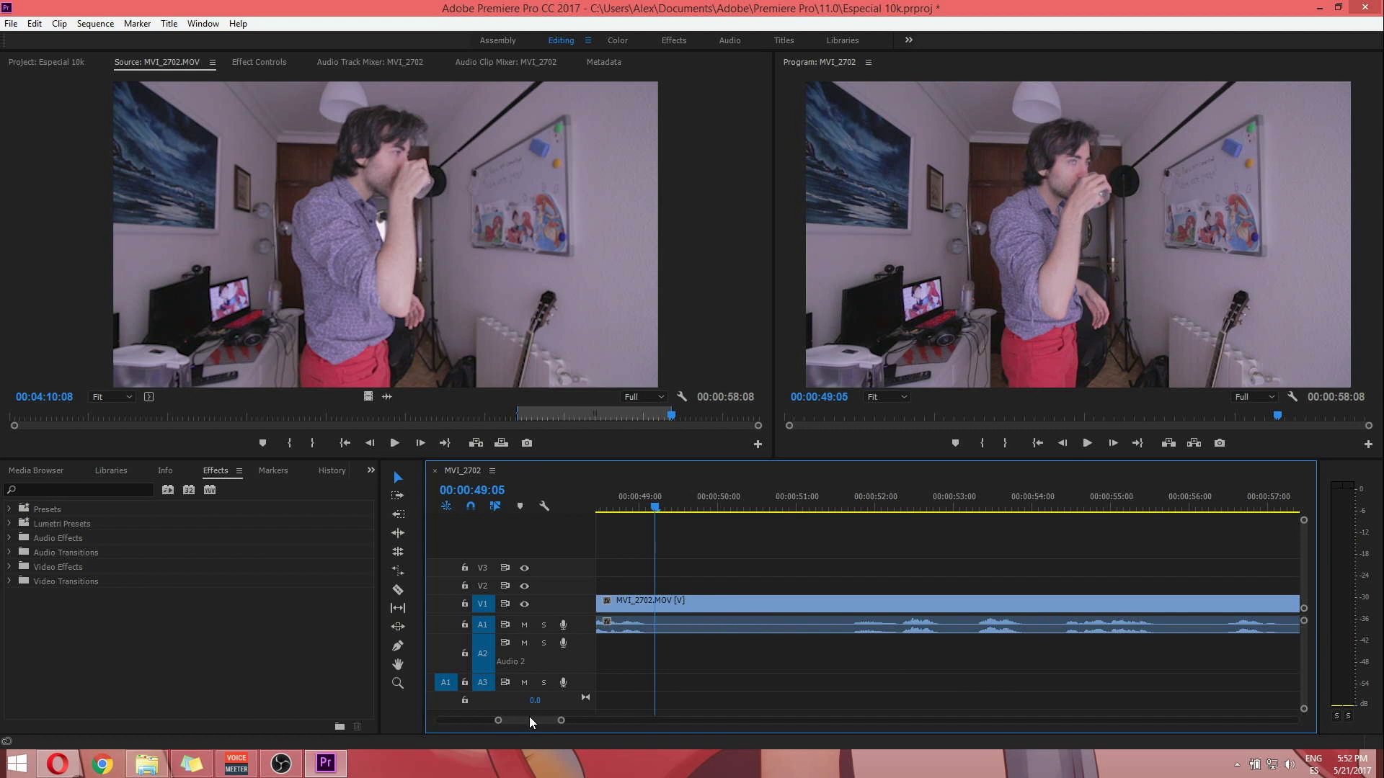
{"action": "left_click_drag", "start_coordinate": [530, 719], "coordinate": [523, 718]}
{"action": "left_click", "coordinate": [685, 506]}
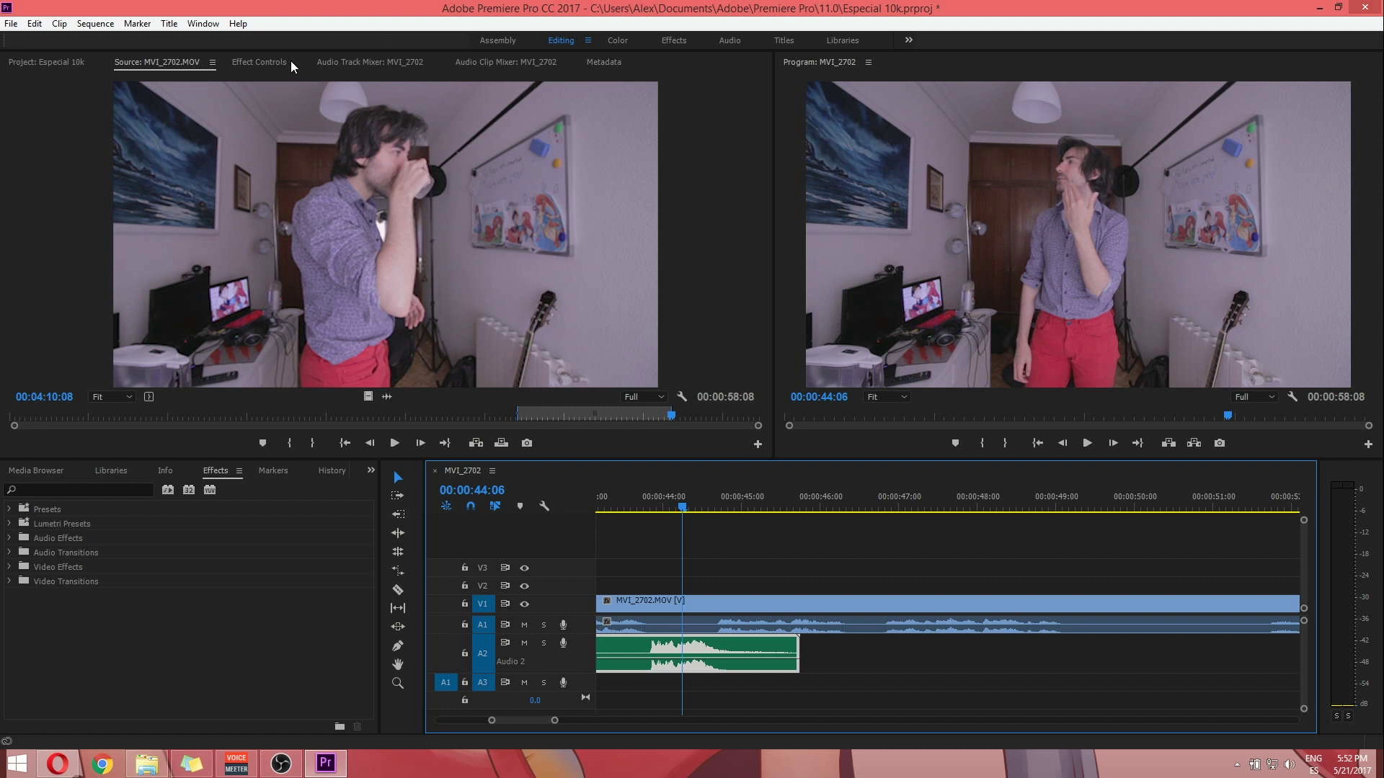
Step: Set the voice-over clip's Panner Balance to -54.0 with a keyframe at 00:00:44:06 and listen to the result
{"action": "left_click", "coordinate": [259, 62]}
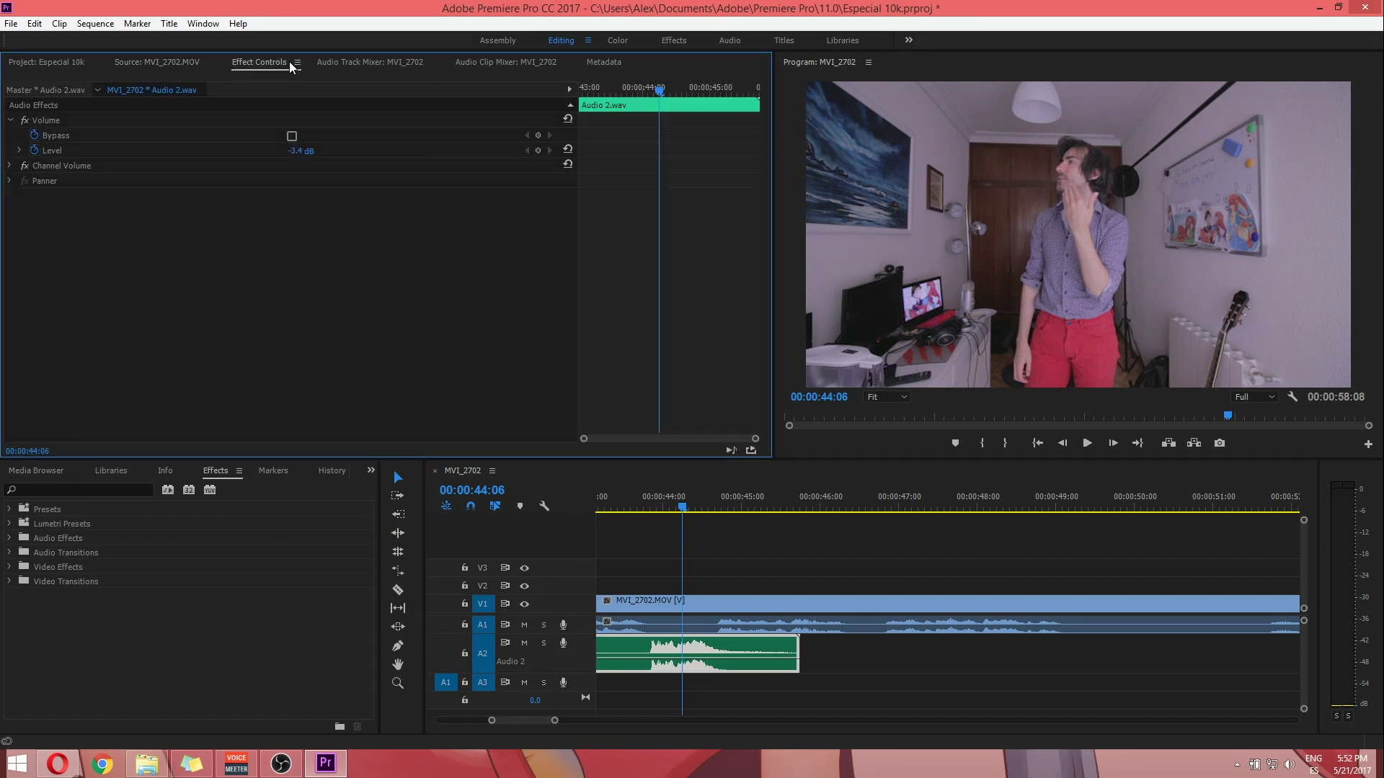
{"action": "left_click", "coordinate": [10, 181]}
{"action": "left_click", "coordinate": [621, 500]}
{"action": "key", "text": "space"}
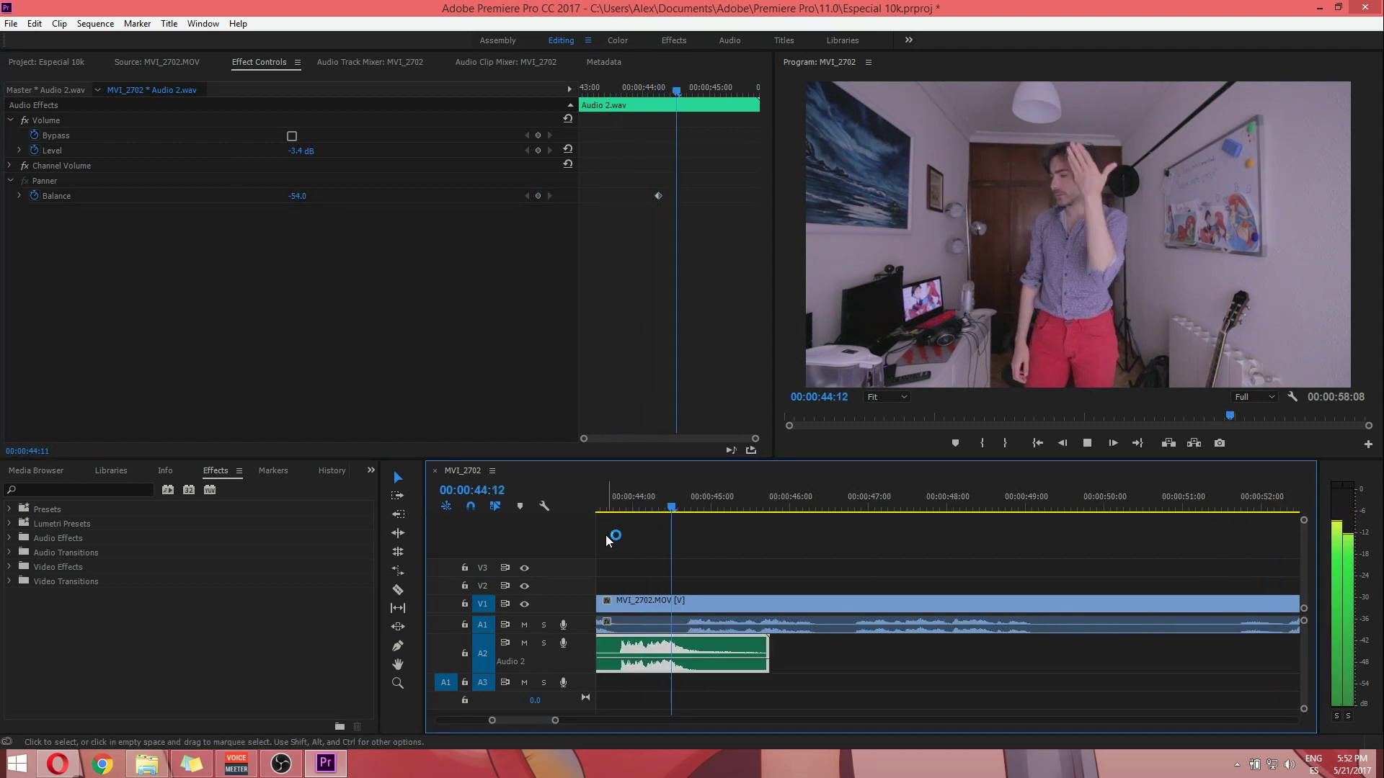
{"action": "key", "text": "space"}
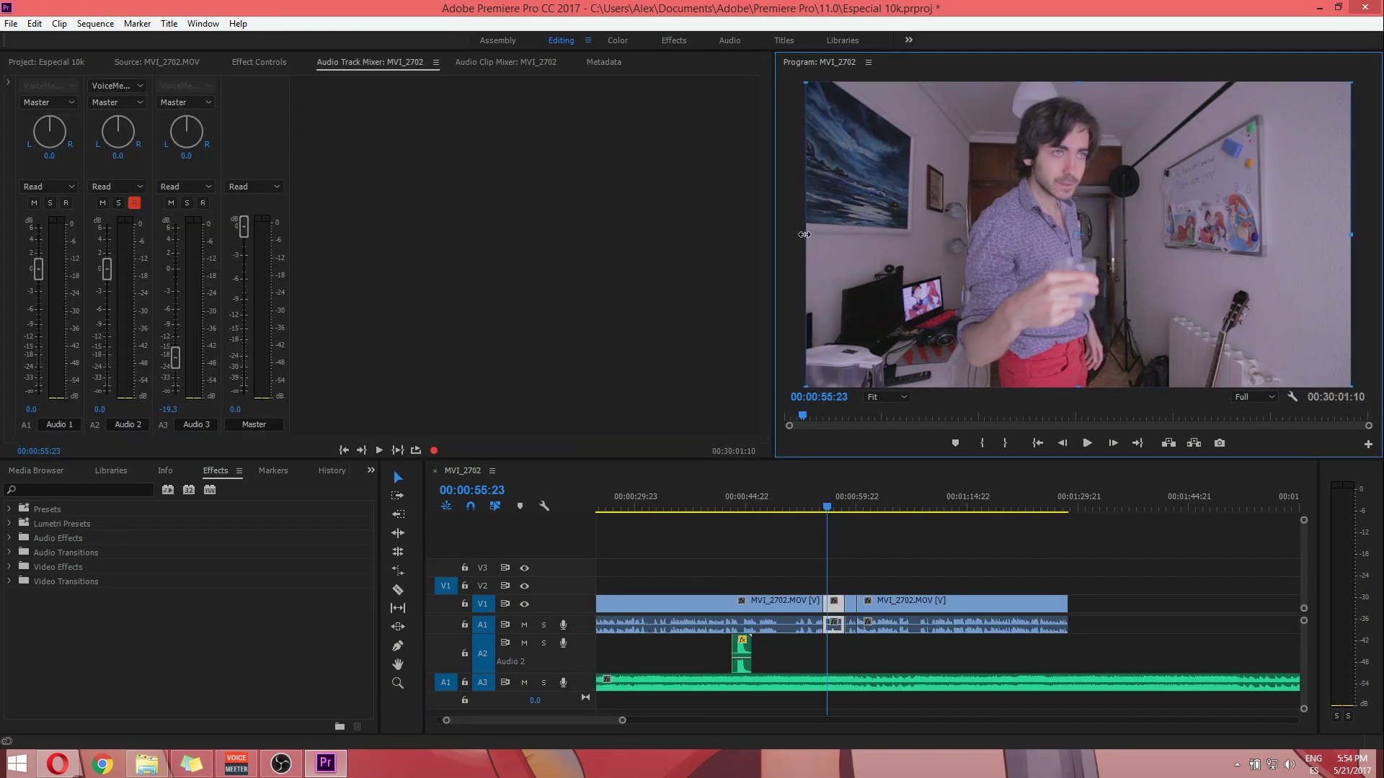
Step: Enlarge the picture of the short MVI_2702.MOV segment at 00:00:55:23 and reposition it for a closer framing of the speaker
{"action": "left_click_drag", "start_coordinate": [804, 235], "coordinate": [701, 231]}
{"action": "left_click_drag", "start_coordinate": [997, 308], "coordinate": [958, 315]}
{"action": "left_click", "coordinate": [808, 584]}
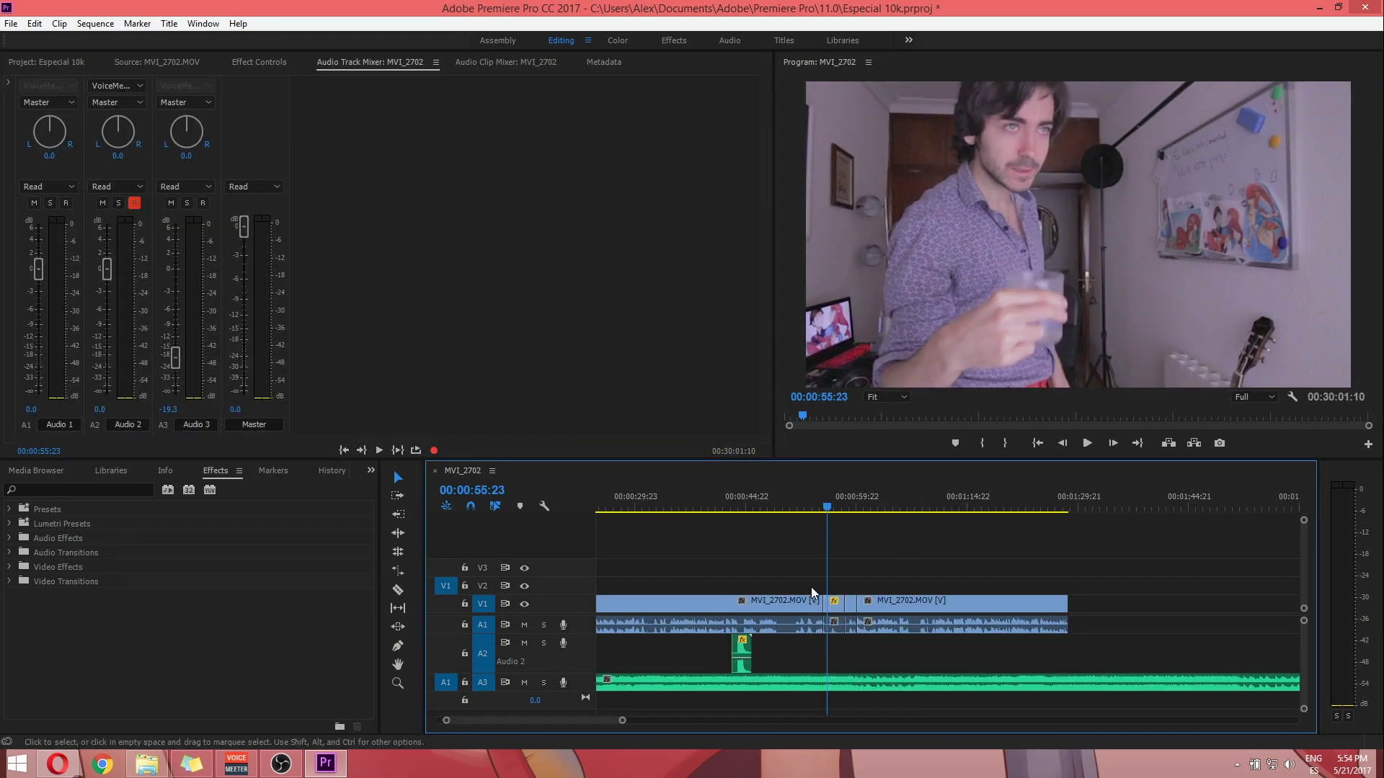
Step: Split the A3 music at the enlarged segment's start, move the rest to begin with the last MVI_2702.MOV clip, and play the gap
{"action": "left_click_drag", "start_coordinate": [827, 493], "coordinate": [815, 494]}
{"action": "key", "text": "c"}
{"action": "left_click", "coordinate": [824, 684]}
{"action": "key", "text": "v"}
{"action": "left_click_drag", "start_coordinate": [840, 685], "coordinate": [874, 685]}
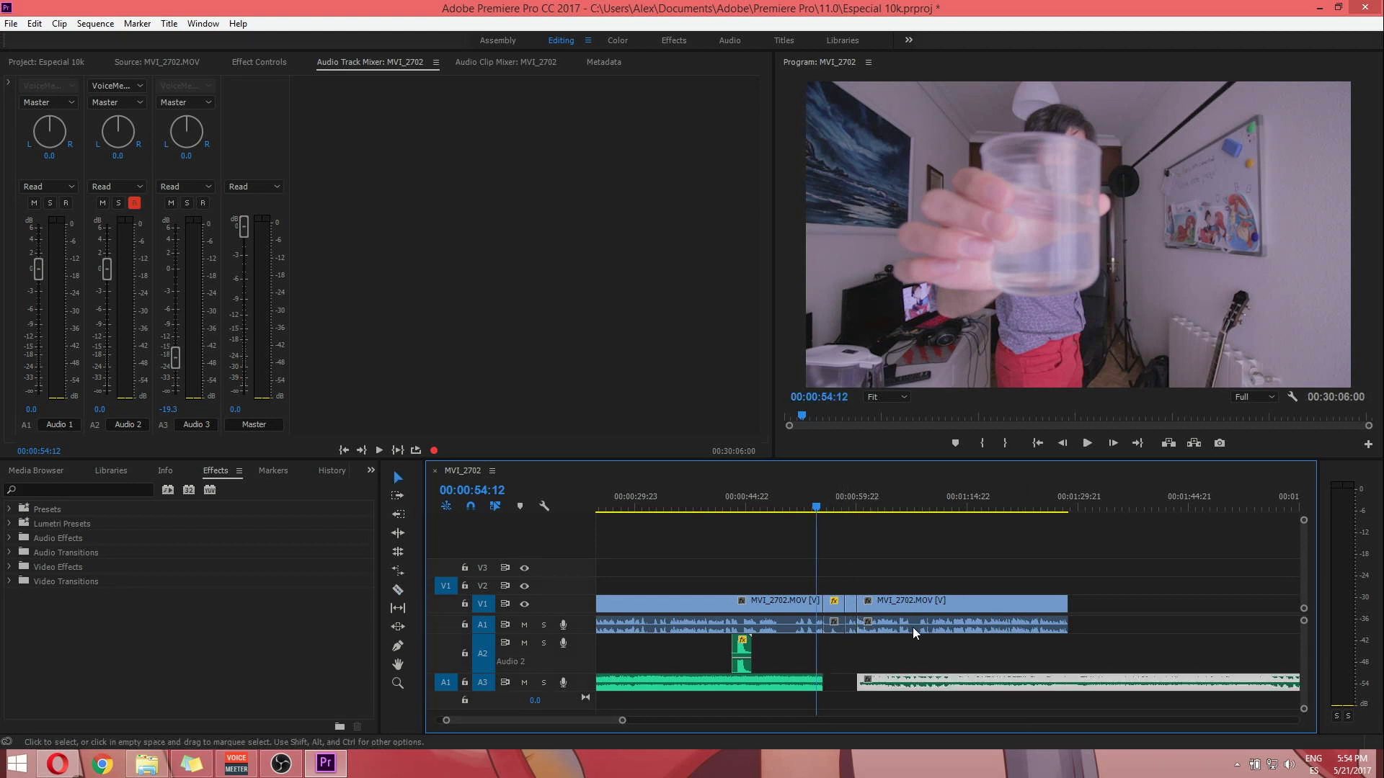
{"action": "key", "text": "space"}
{"action": "key", "text": "space"}
{"action": "key", "text": "space"}
{"action": "key", "text": "space"}
Step: Cut the music on A3 at the end of the last video clip and delete the excess
{"action": "left_click_drag", "start_coordinate": [842, 499], "coordinate": [909, 507]}
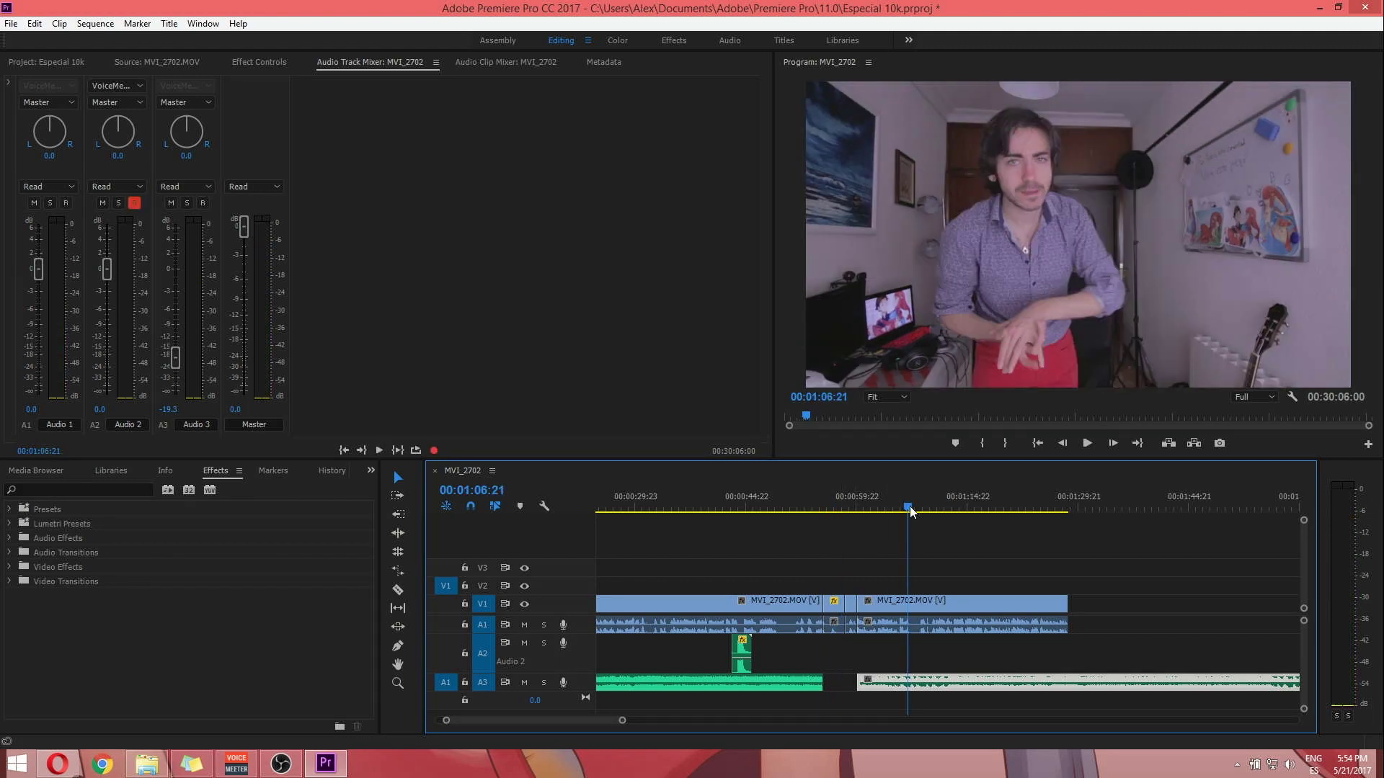
{"action": "left_click", "coordinate": [1037, 506]}
{"action": "key", "text": "c"}
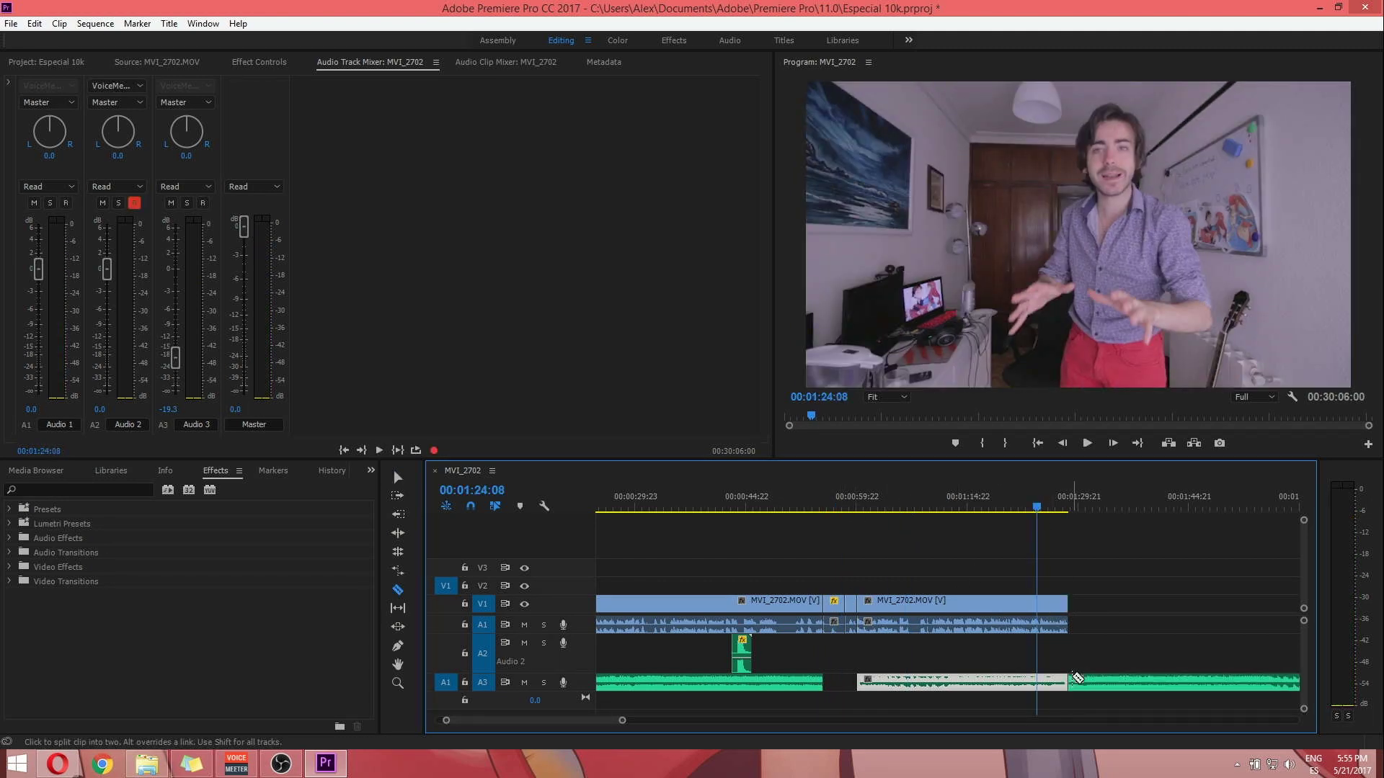
{"action": "left_click", "coordinate": [1074, 682]}
{"action": "key", "text": "v"}
{"action": "left_click", "coordinate": [1121, 682]}
{"action": "key", "text": "Delete"}
{"action": "left_click", "coordinate": [1050, 495]}
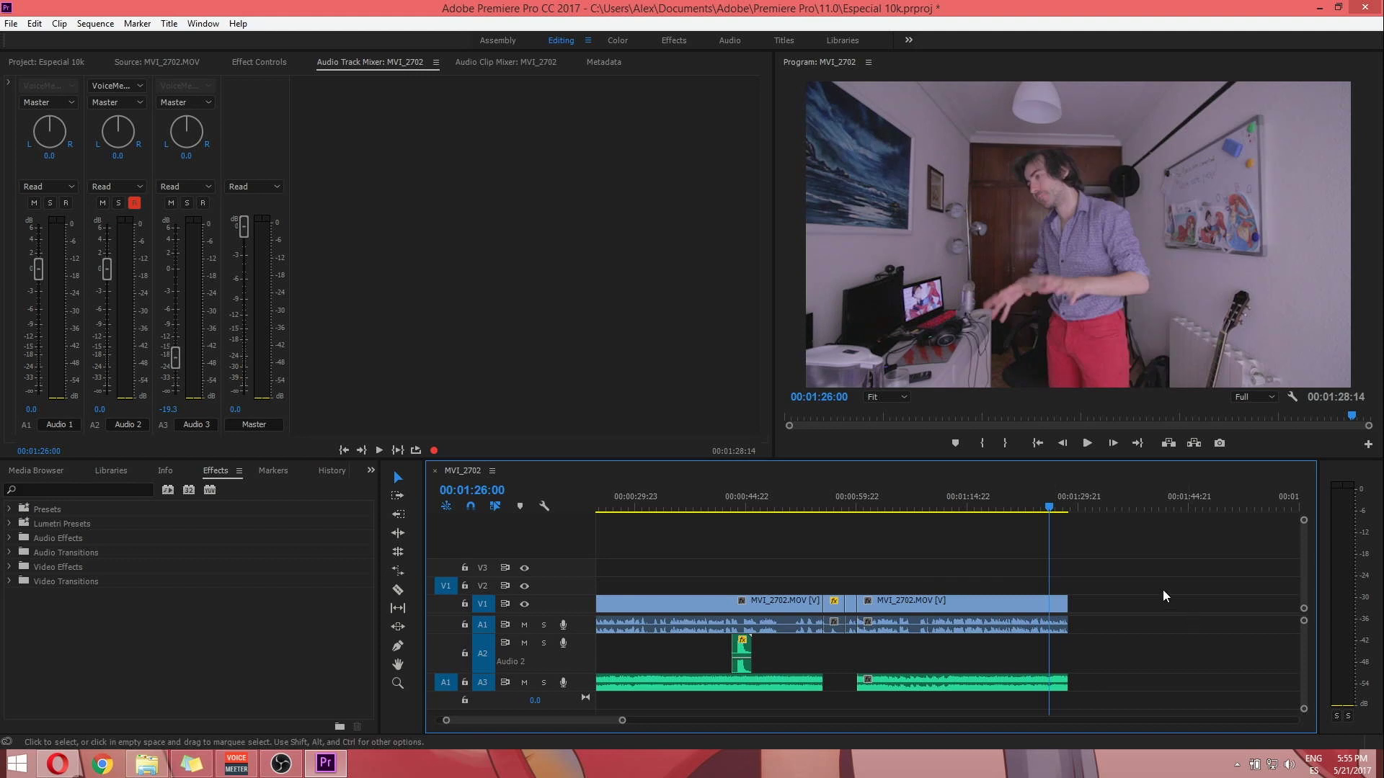
{"action": "left_click", "coordinate": [46, 62]}
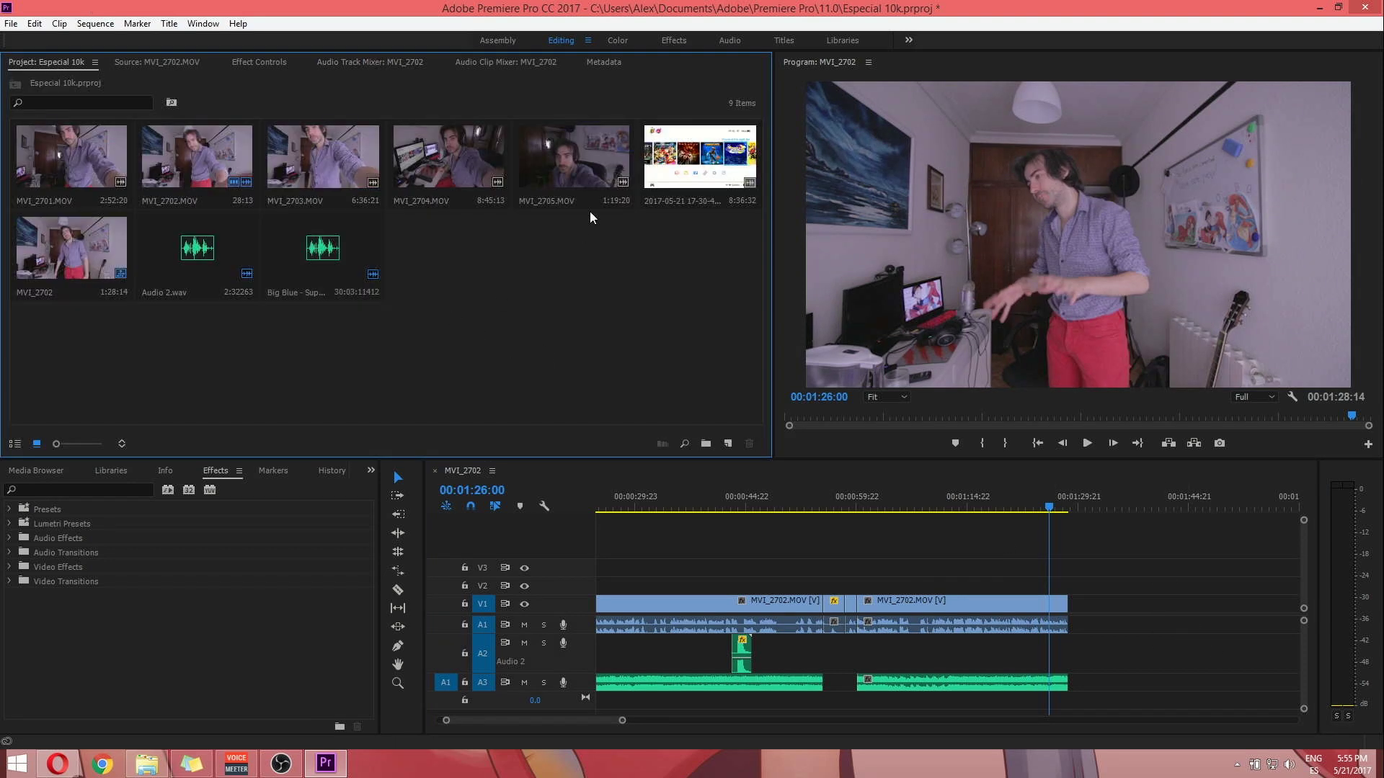
{"action": "double_click", "coordinate": [676, 166]}
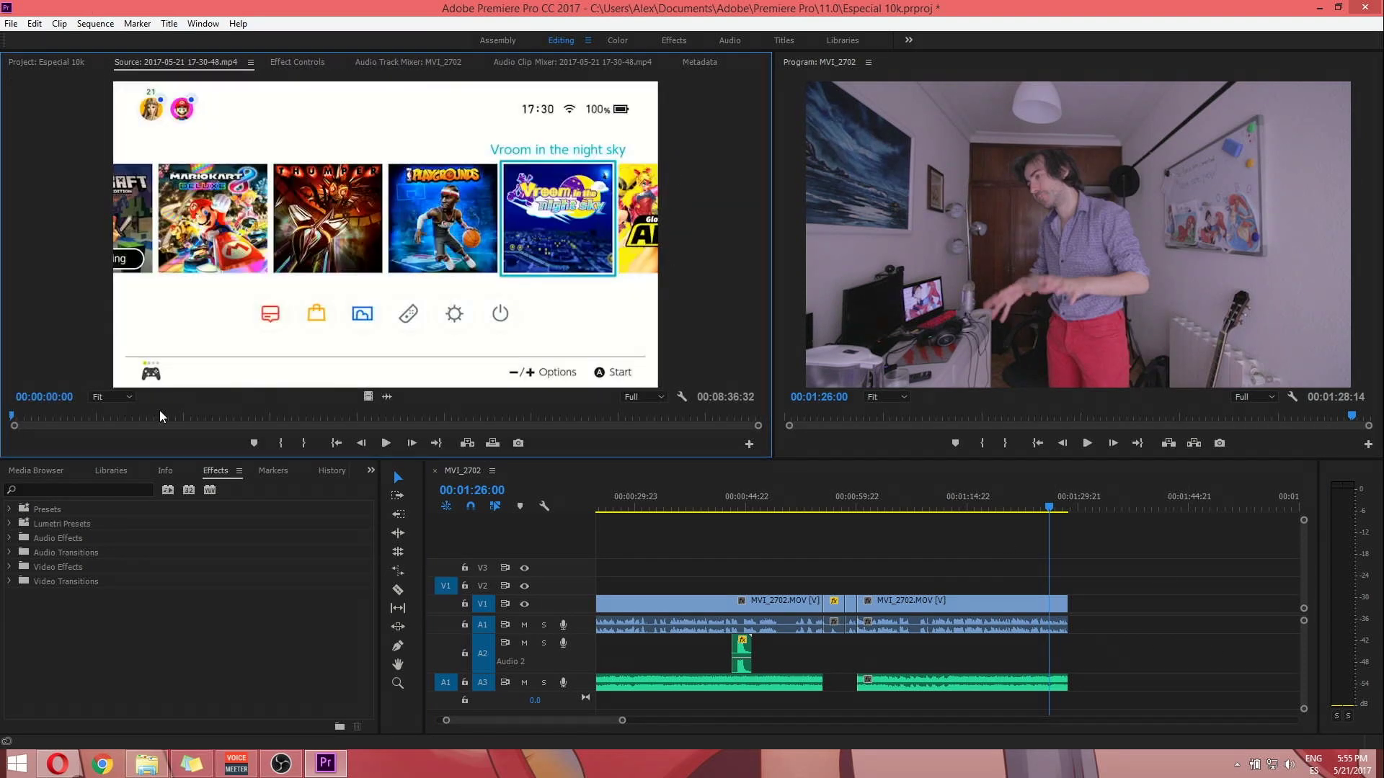
{"action": "left_click_drag", "start_coordinate": [903, 503], "coordinate": [1078, 578]}
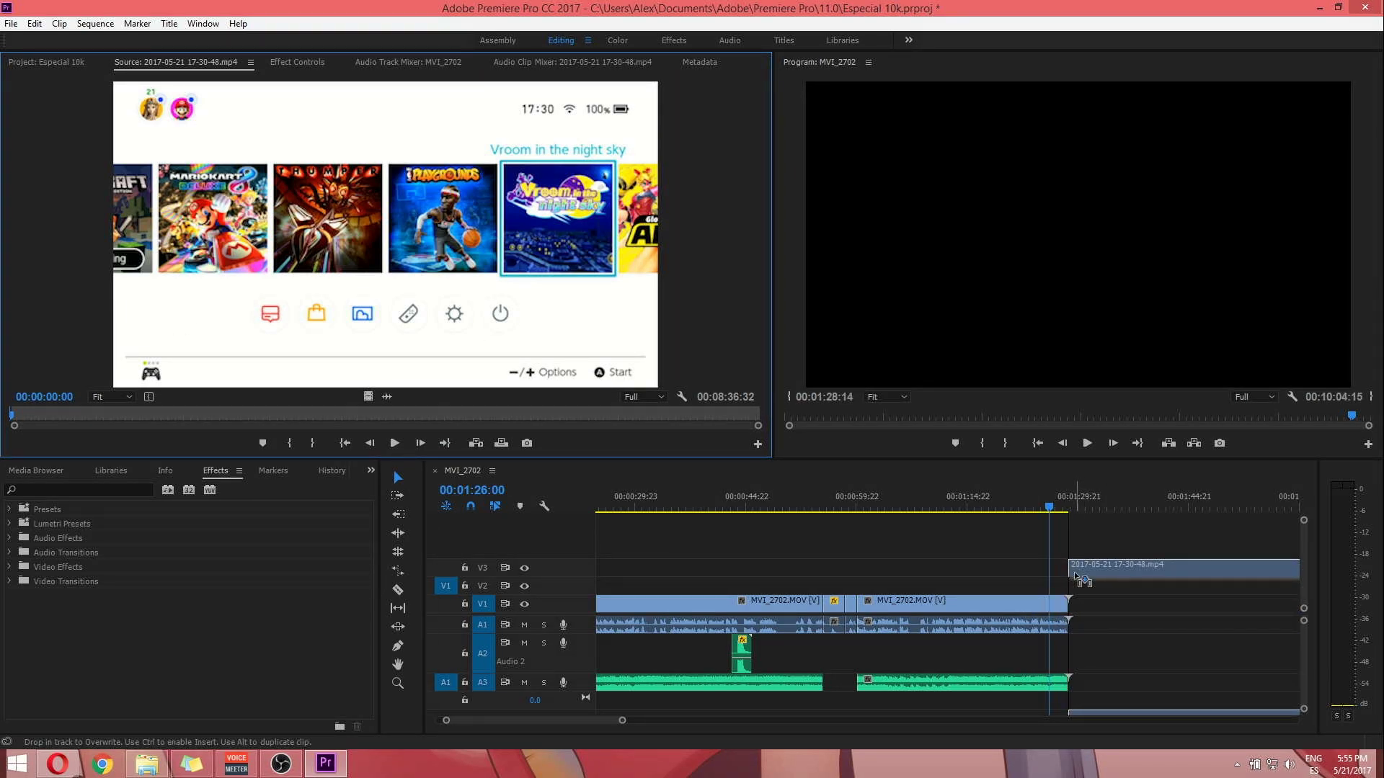
{"action": "left_click_drag", "start_coordinate": [1124, 638], "coordinate": [1116, 669]}
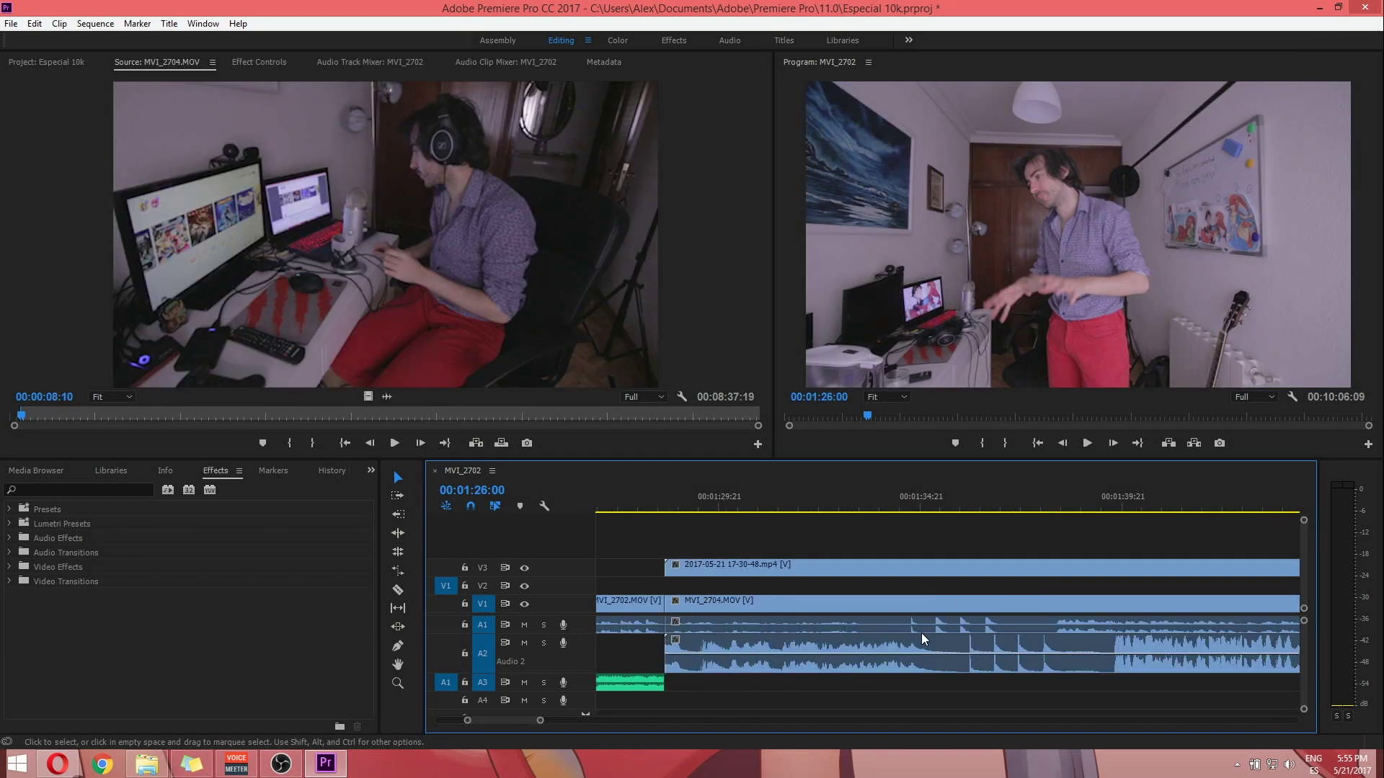
Step: Synchronise MVI_2704.MOV with the gameplay recording by aligning the matching audio spikes on A1 and A2, with snapping toggled
{"action": "left_click", "coordinate": [927, 631]}
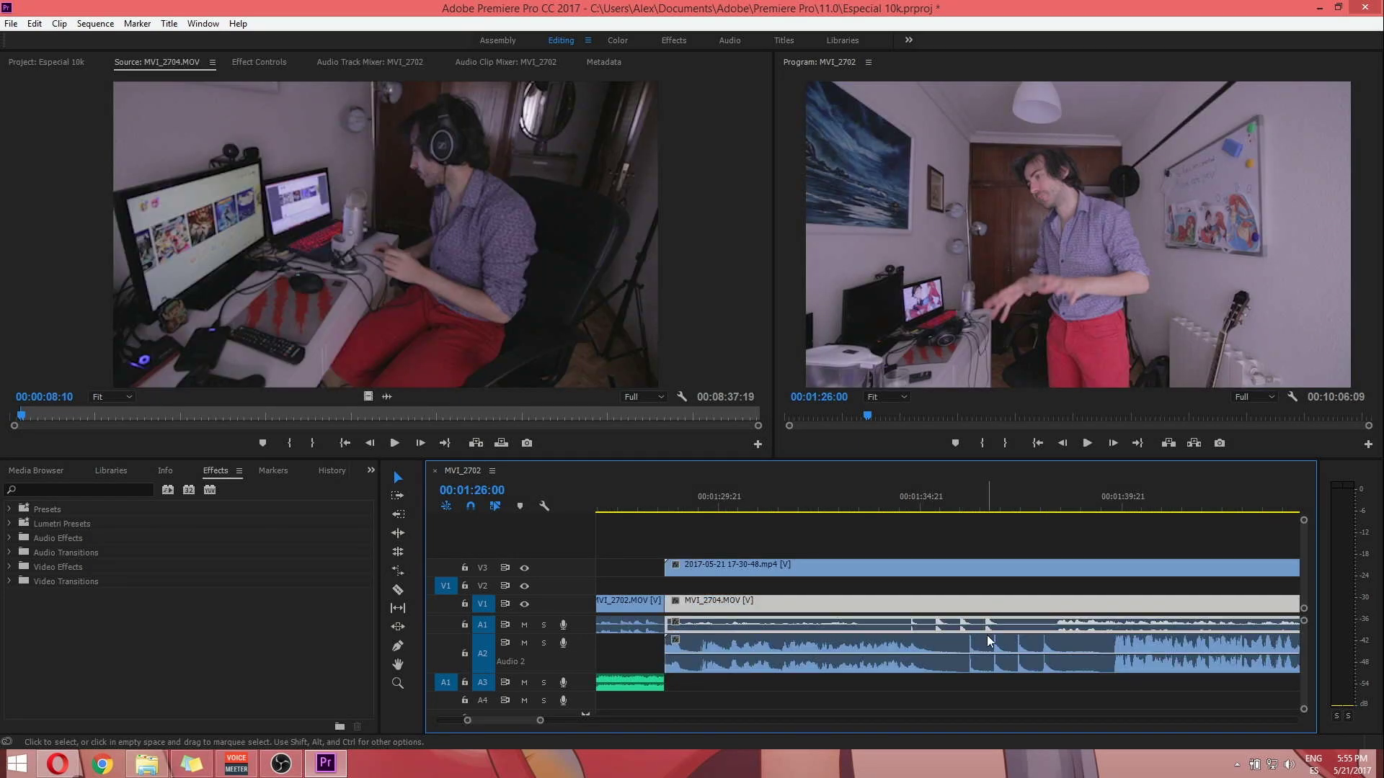
{"action": "mouse_move", "coordinate": [923, 602]}
{"action": "left_mouse_down"}
{"action": "mouse_move", "coordinate": [966, 602]}
{"action": "mouse_move", "coordinate": [933, 607]}
{"action": "left_mouse_up"}
{"action": "scroll", "coordinate": [999, 605], "scroll_direction": "up", "scroll_amount": 2}
{"action": "key", "text": "s"}
{"action": "scroll", "coordinate": [937, 609], "scroll_direction": "down", "scroll_amount": 3}
Step: Trim the starts of the gameplay recording and MVI_2704.MOV to the same point and close the gap after the last MVI_2702.MOV clip
{"action": "left_click_drag", "start_coordinate": [705, 645], "coordinate": [1045, 659]}
{"action": "left_click_drag", "start_coordinate": [946, 605], "coordinate": [1046, 606]}
{"action": "left_click_drag", "start_coordinate": [993, 663], "coordinate": [793, 570]}
{"action": "left_click", "coordinate": [697, 560]}
{"action": "left_click", "coordinate": [707, 499]}
{"action": "scroll", "coordinate": [647, 571], "scroll_direction": "up", "scroll_amount": 1}
{"action": "scroll", "coordinate": [647, 568], "scroll_direction": "up", "scroll_amount": 3}
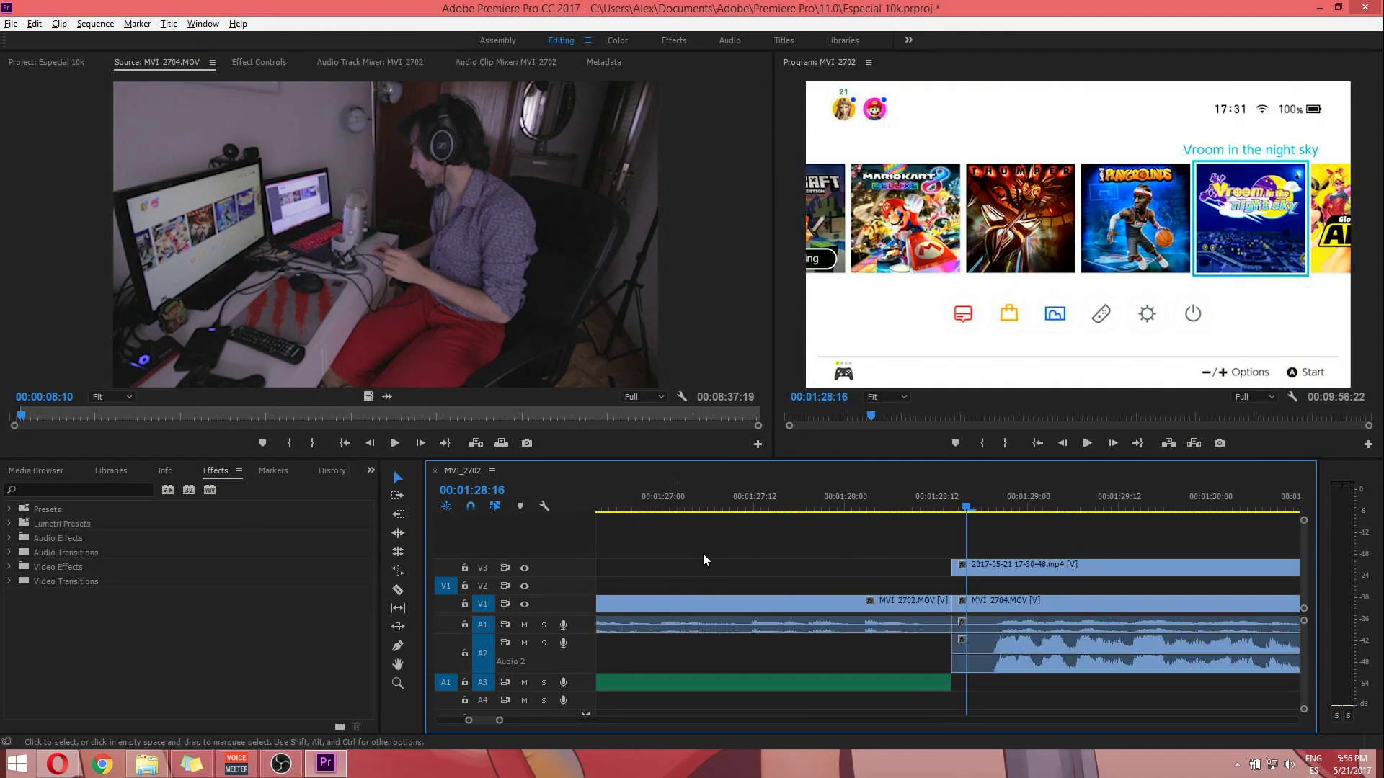
Step: Unlink MVI_2704.MOV from its audio, delete that audio from A1 and play the transition into the gameplay
{"action": "right_click", "coordinate": [1001, 619]}
{"action": "left_click", "coordinate": [1038, 275]}
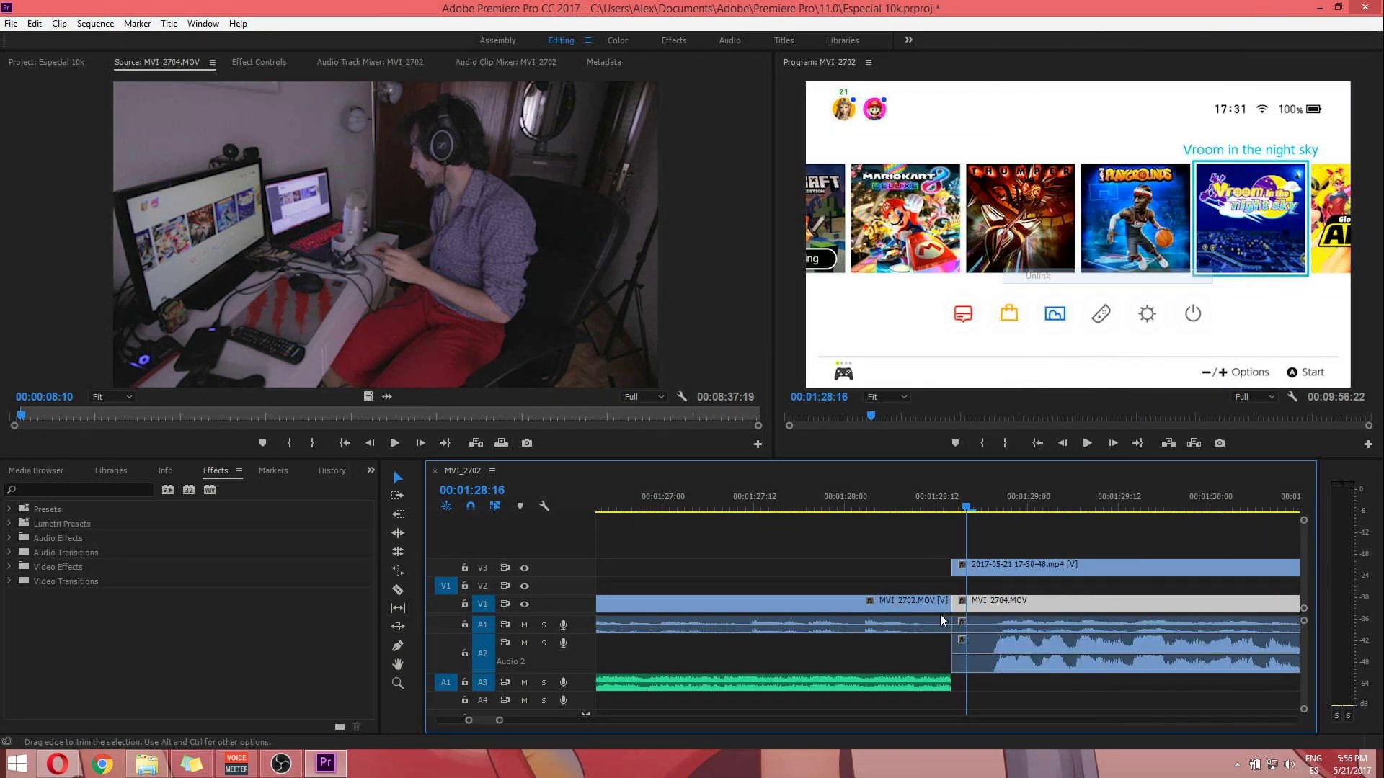
{"action": "key", "text": "Delete"}
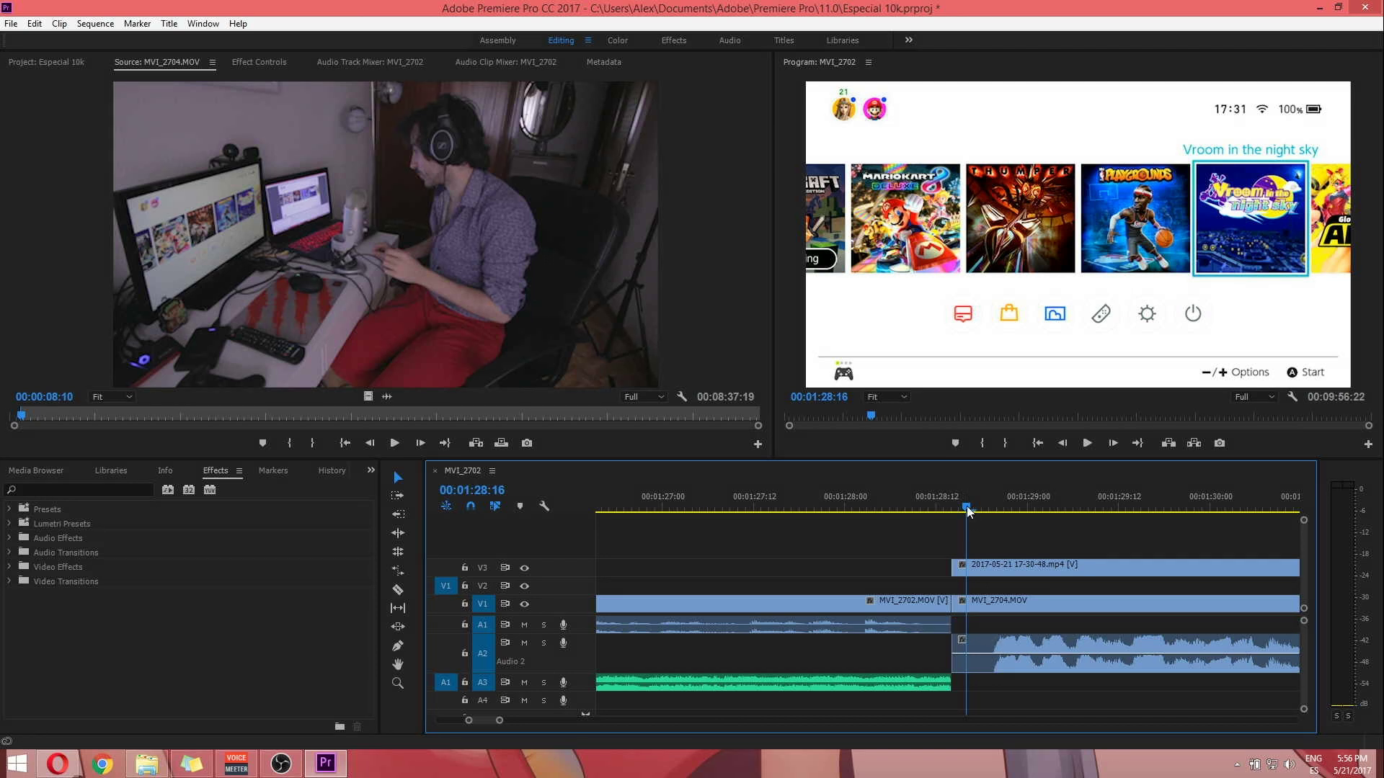
{"action": "left_click", "coordinate": [936, 498]}
{"action": "key", "text": "space"}
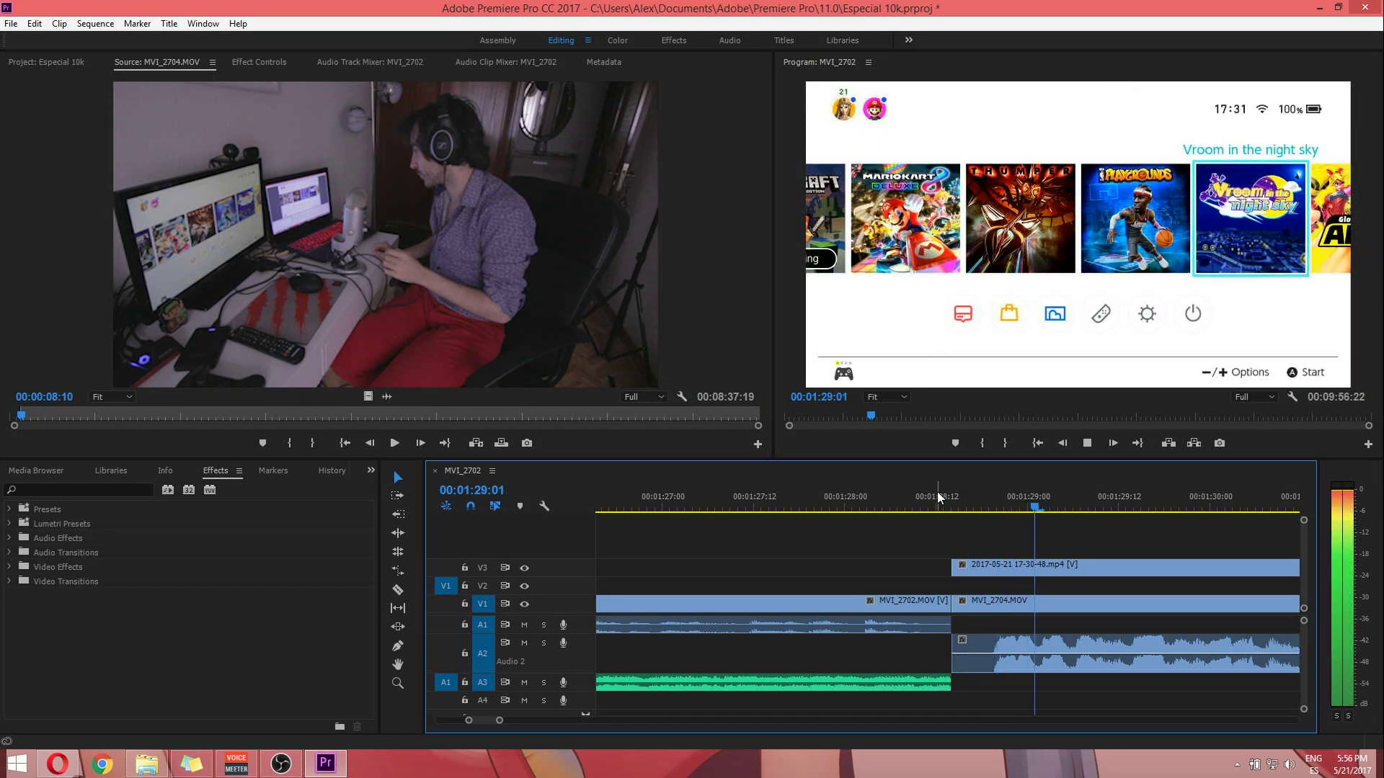
{"action": "left_click", "coordinate": [1009, 655]}
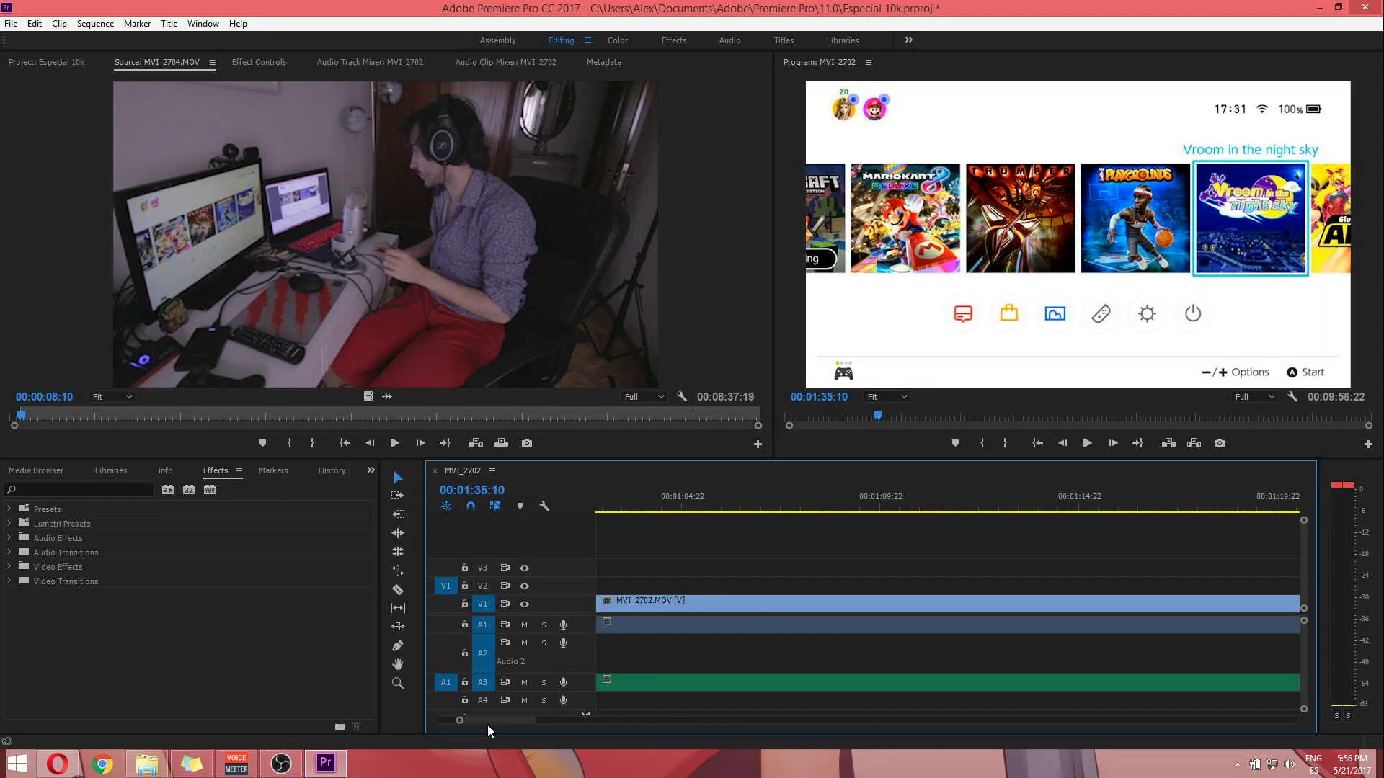
{"action": "left_click_drag", "start_coordinate": [487, 725], "coordinate": [494, 726]}
{"action": "left_click", "coordinate": [1047, 565]}
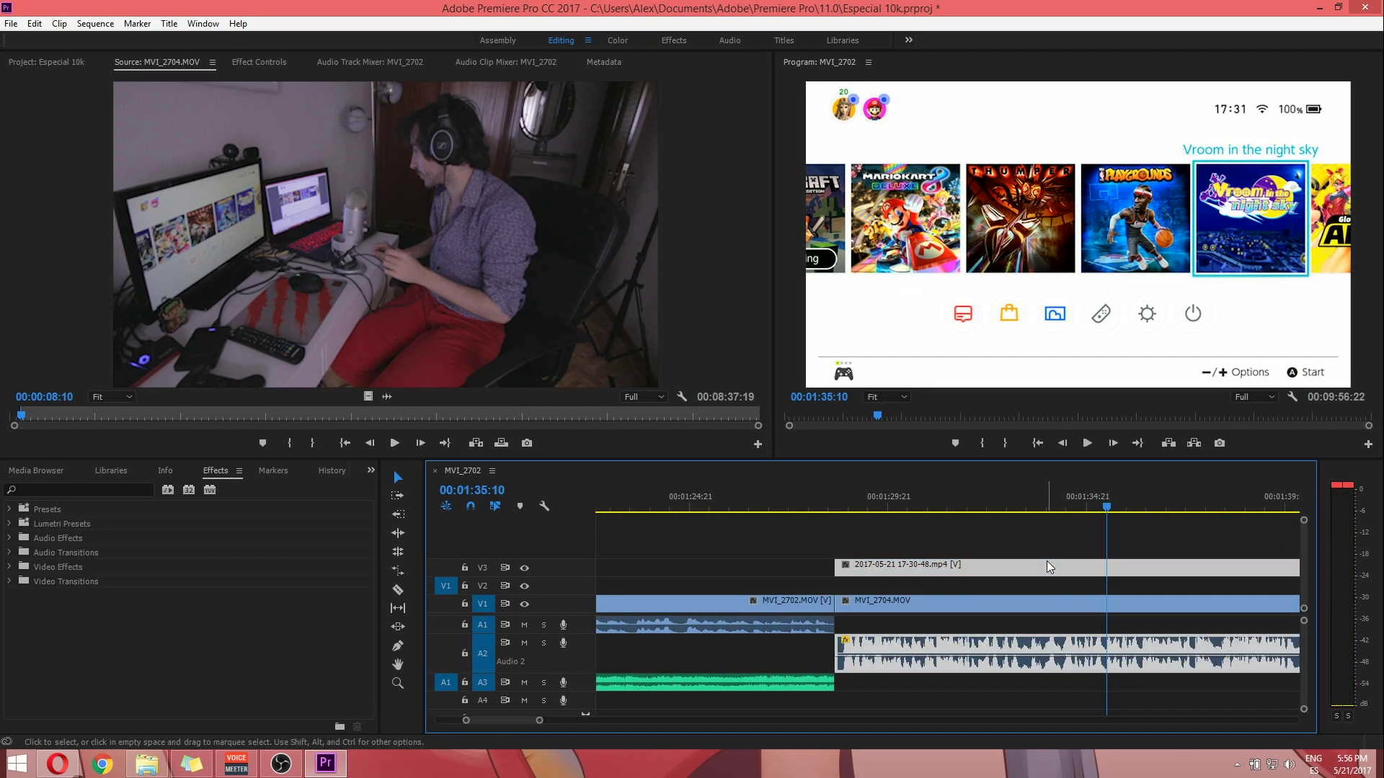
{"action": "left_click", "coordinate": [911, 609]}
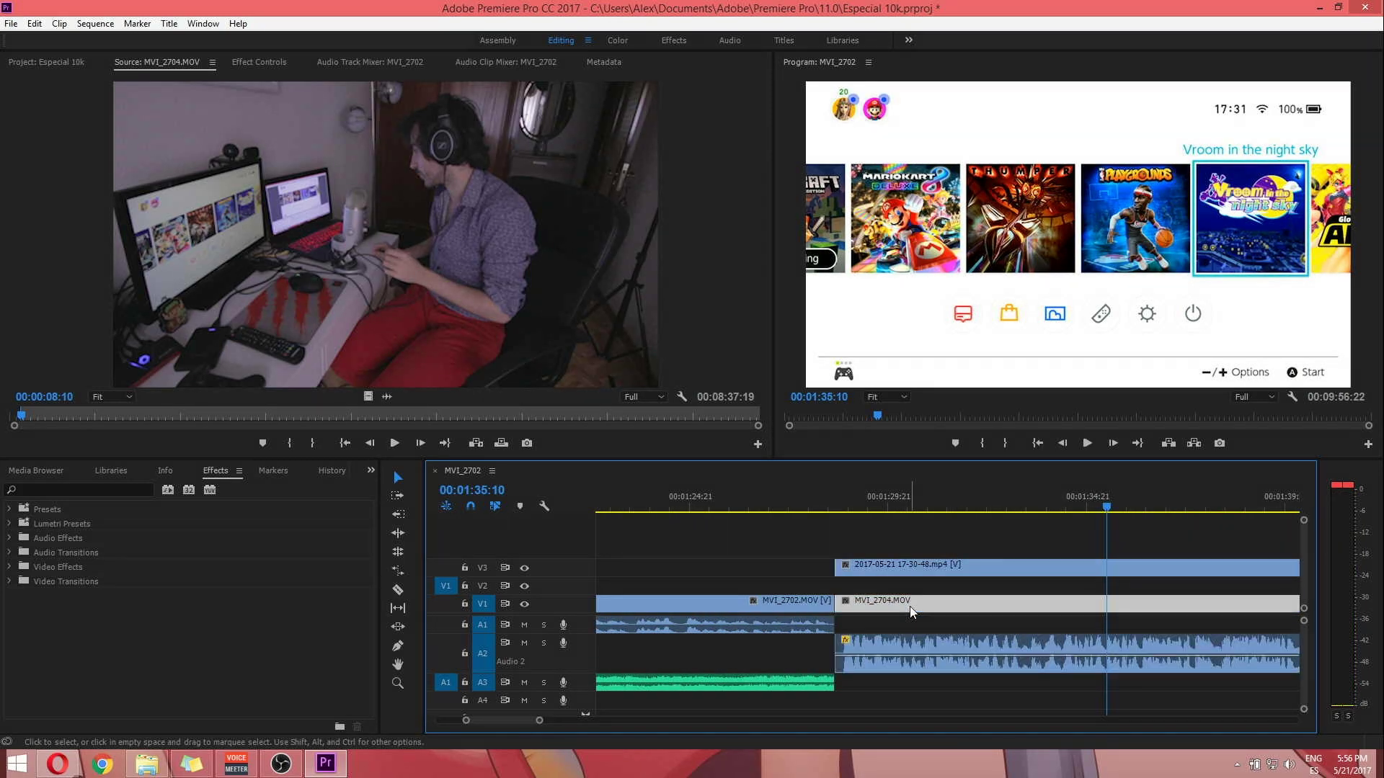
{"action": "left_click", "coordinate": [1113, 565]}
Step: Split the gameplay recording at 00:01:31:19 and trim about two seconds off the second part's video start on V3 to reveal MVI_2704.MOV
{"action": "left_click", "coordinate": [822, 496]}
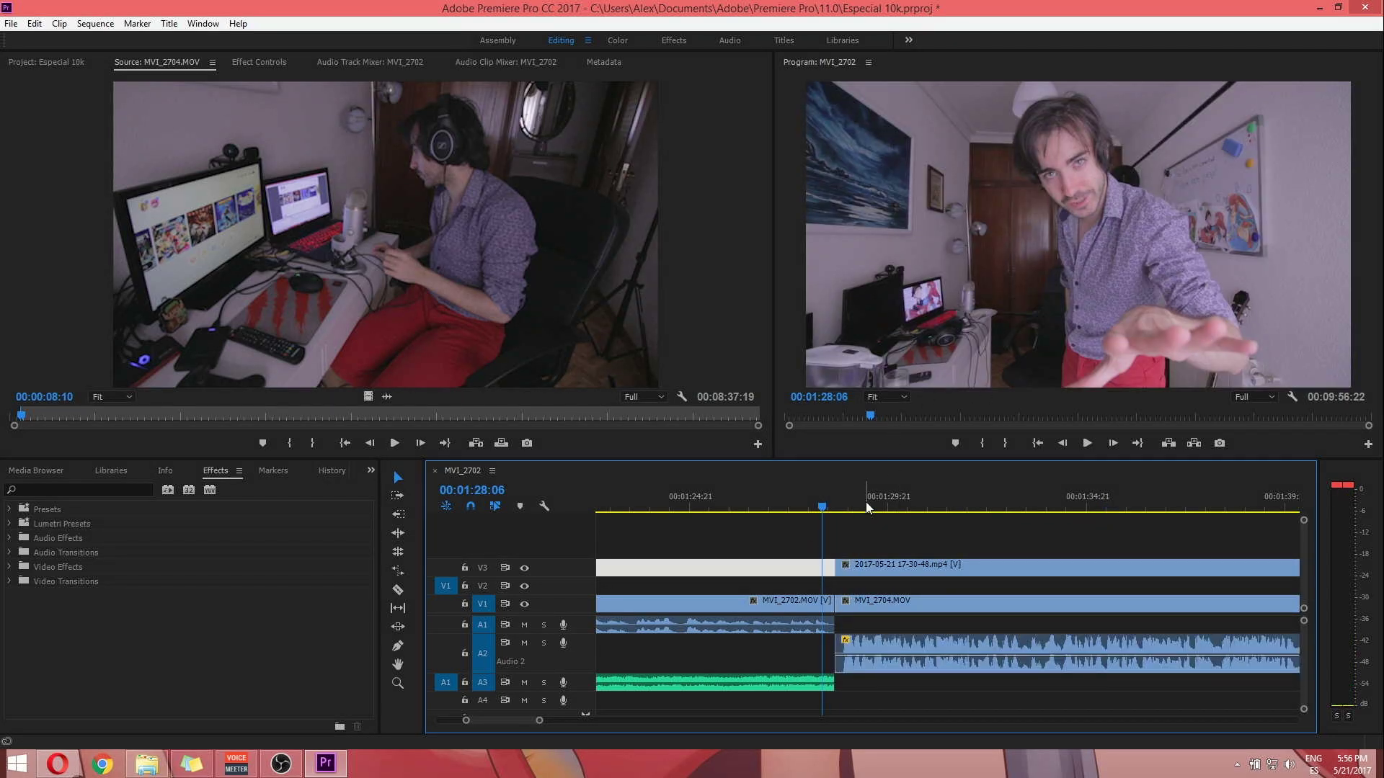
{"action": "key", "text": "space"}
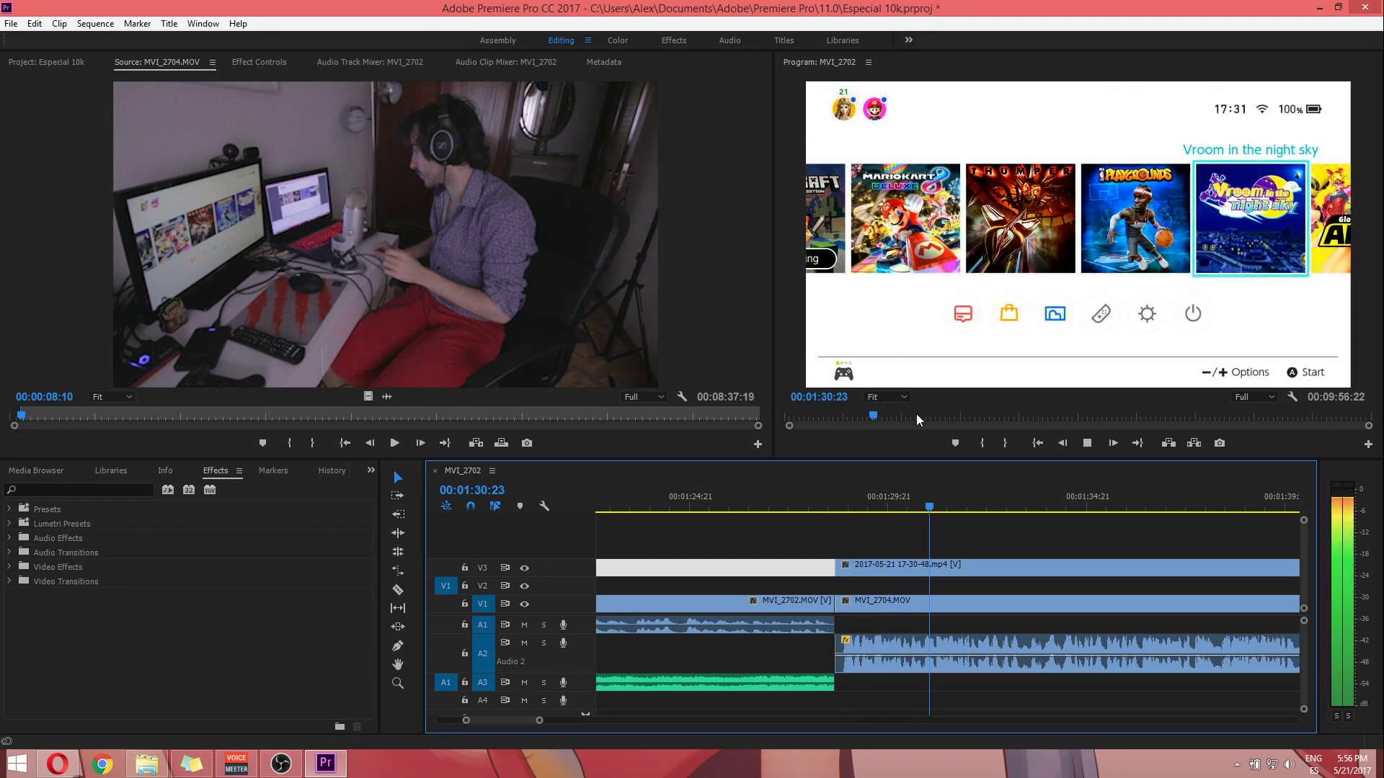
{"action": "key", "text": "space"}
{"action": "key", "text": "c"}
{"action": "left_click", "coordinate": [964, 567]}
{"action": "key", "text": "v"}
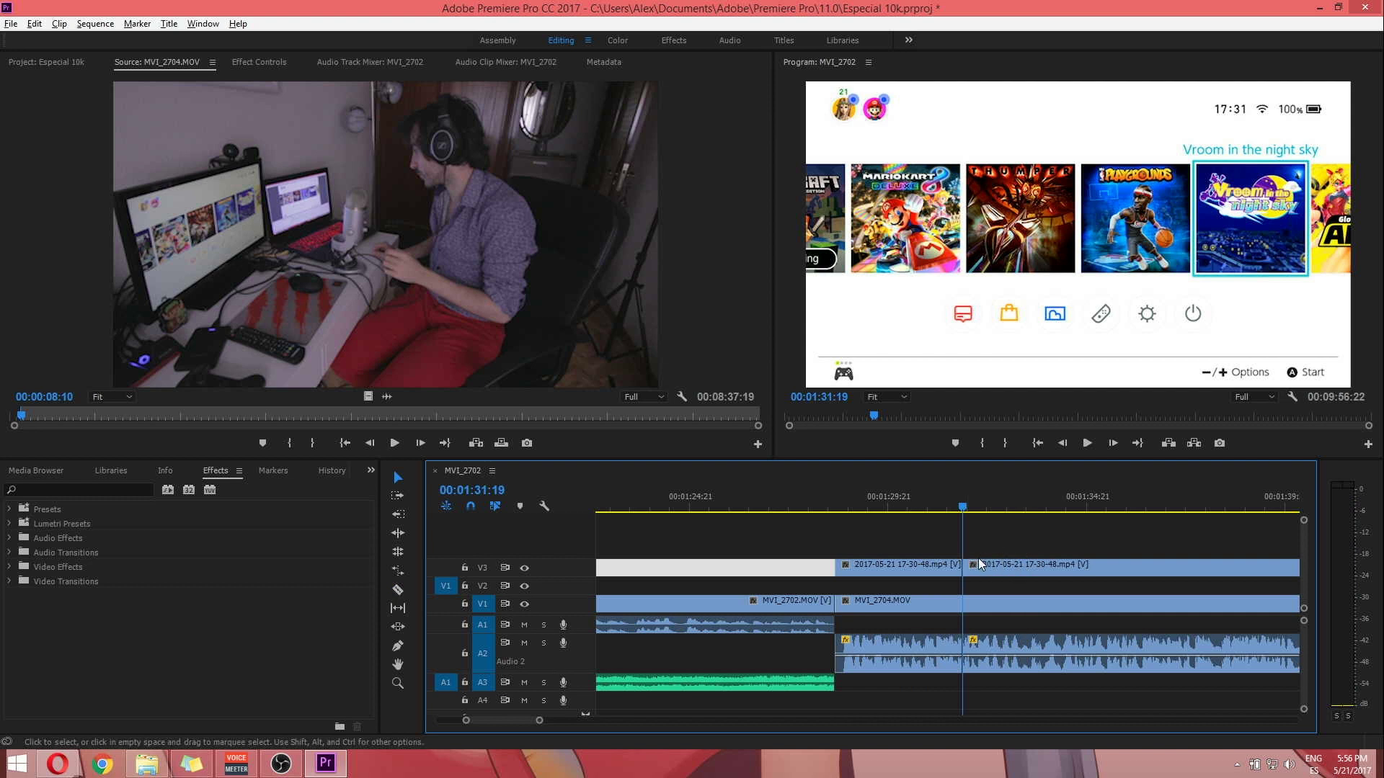
{"action": "left_click_drag", "start_coordinate": [969, 566], "coordinate": [1049, 569]}
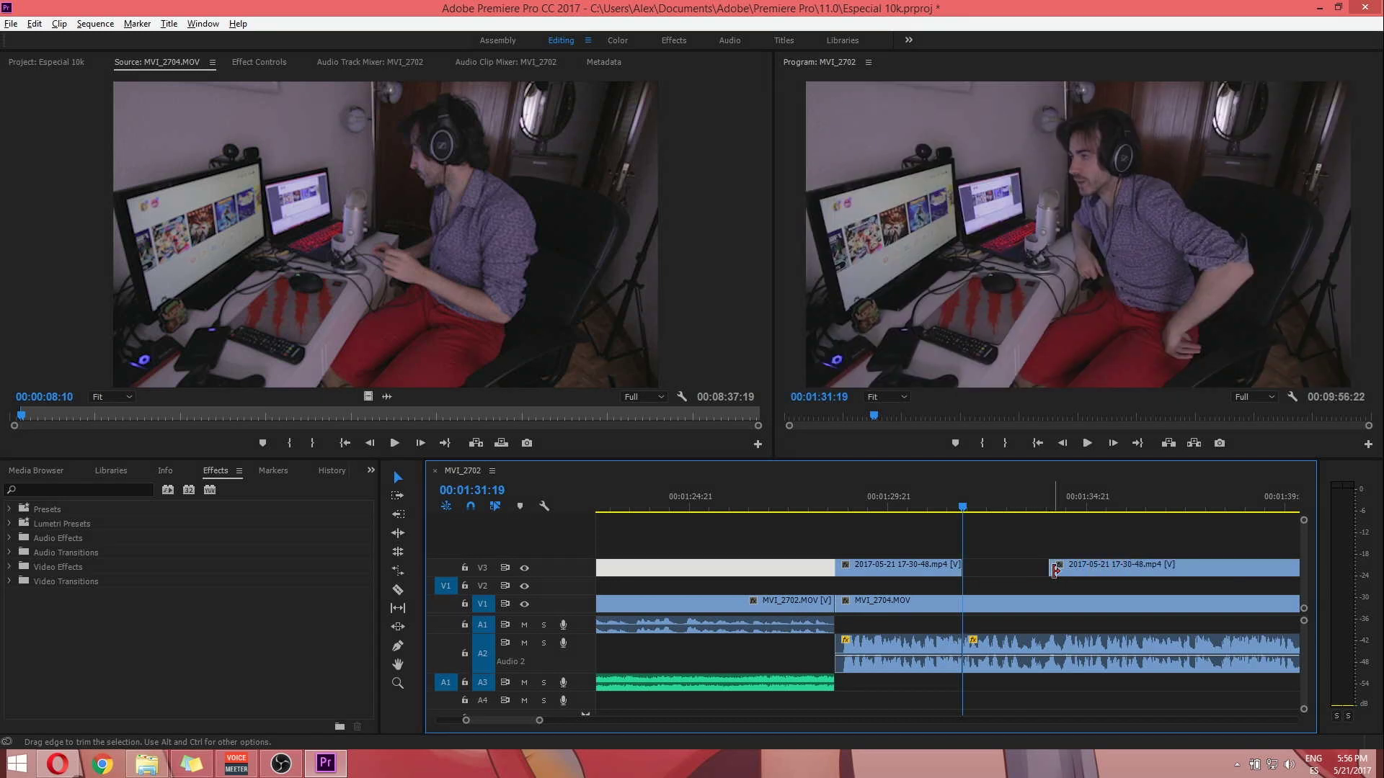
Step: Play across the gap on V3, widen it by trimming the second gameplay part's video start further, and play the cut back to gameplay
{"action": "left_click_drag", "start_coordinate": [979, 499], "coordinate": [951, 498]}
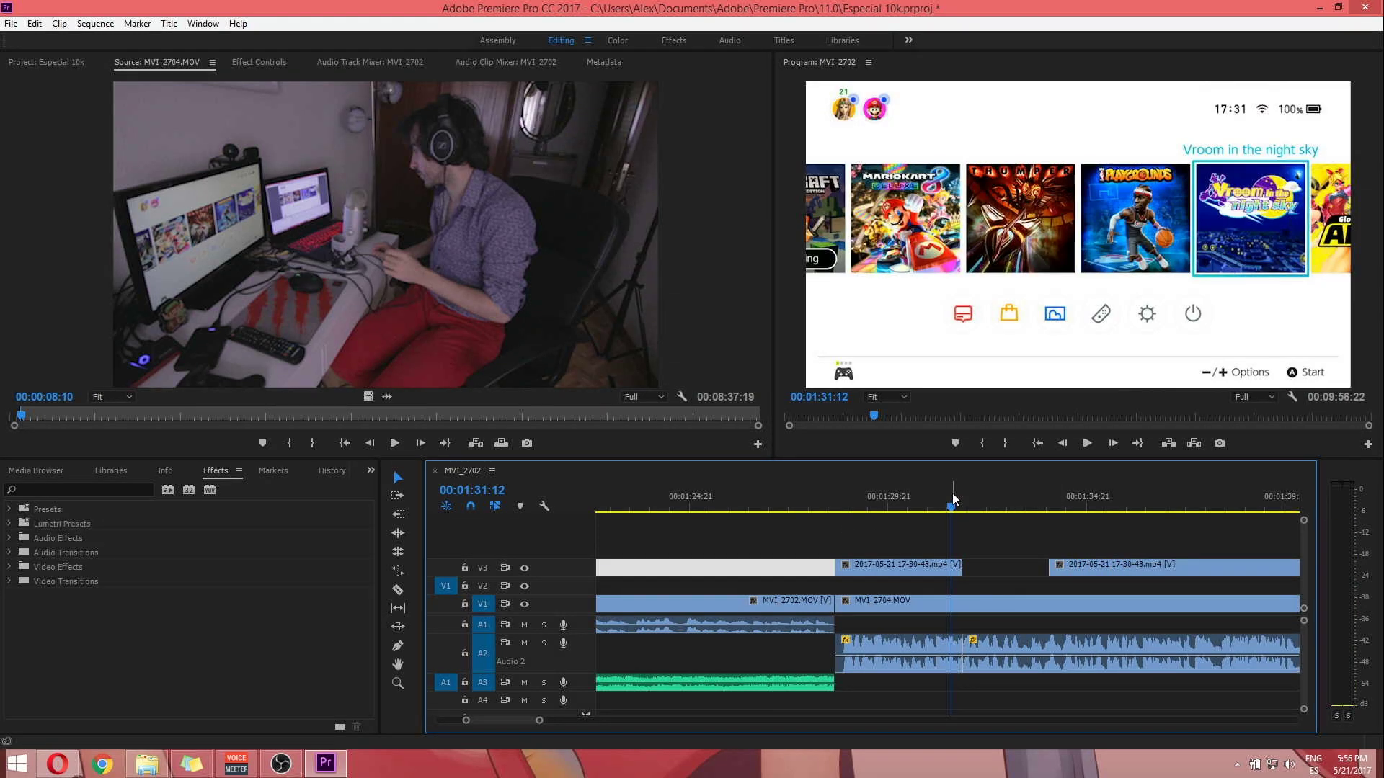
{"action": "key", "text": "space"}
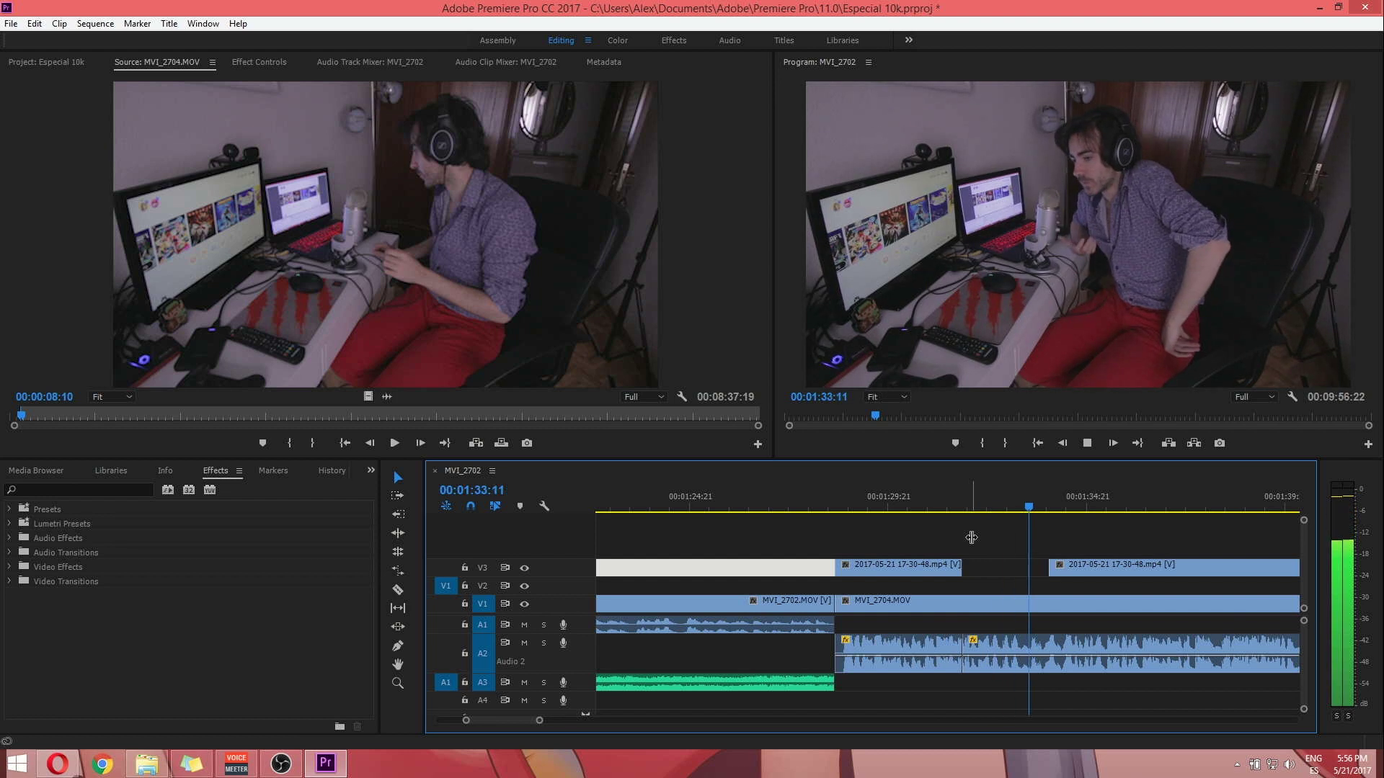
{"action": "left_click_drag", "start_coordinate": [1051, 568], "coordinate": [1239, 568]}
{"action": "left_click_drag", "start_coordinate": [1141, 506], "coordinate": [1107, 514]}
{"action": "key", "text": "space"}
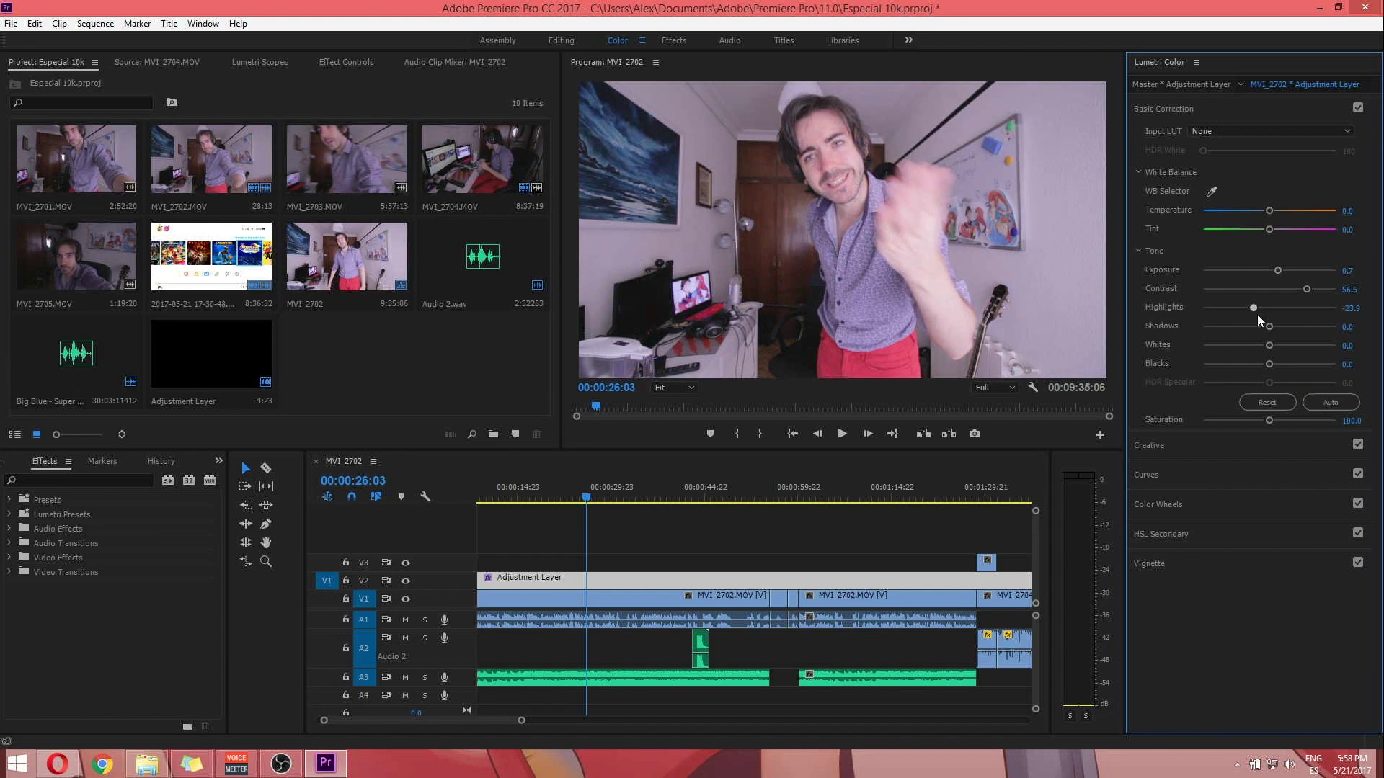
Step: Grade the adjustment layer with highlights -10.9, shadows 27.2 and blacks about -45.7, and raise its creative sharpening slightly
{"action": "left_click_drag", "start_coordinate": [1269, 327], "coordinate": [1224, 371]}
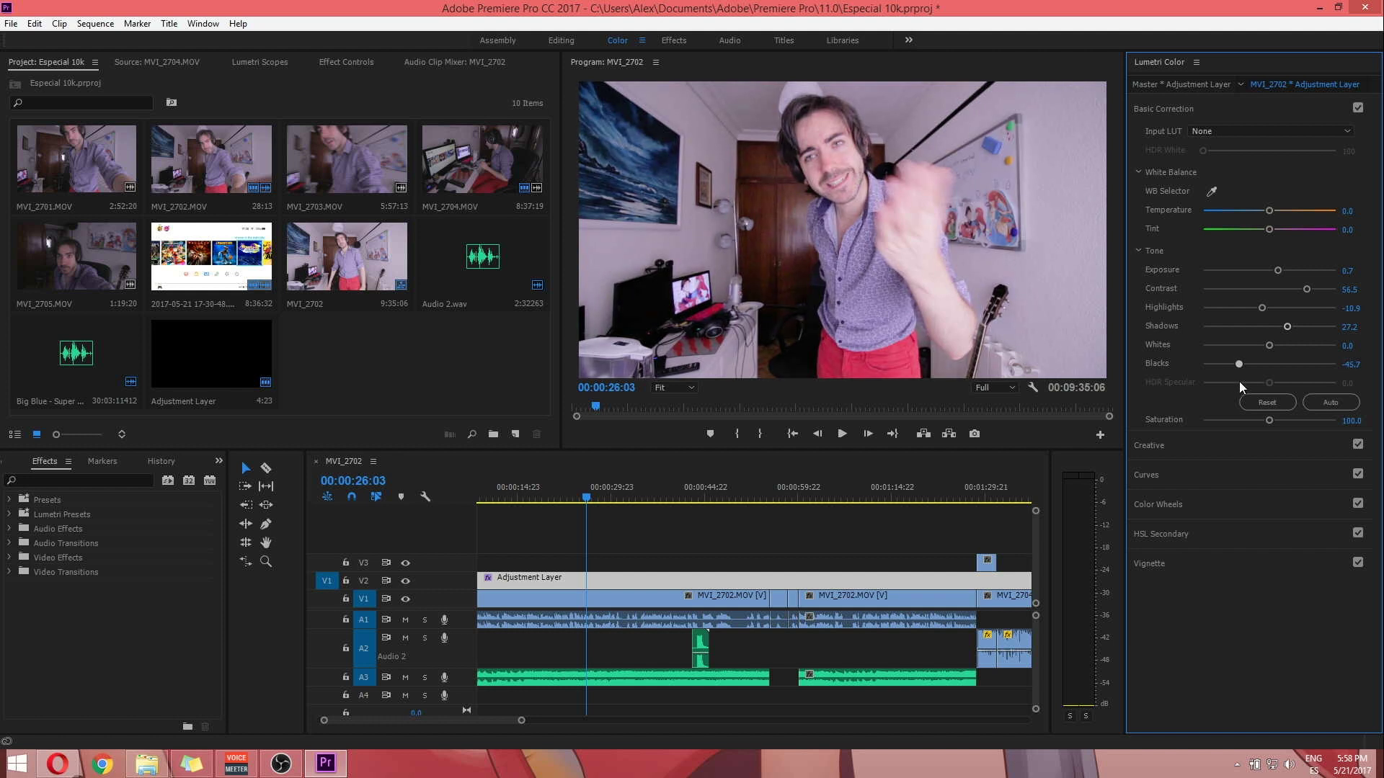
{"action": "left_click", "coordinate": [1276, 443]}
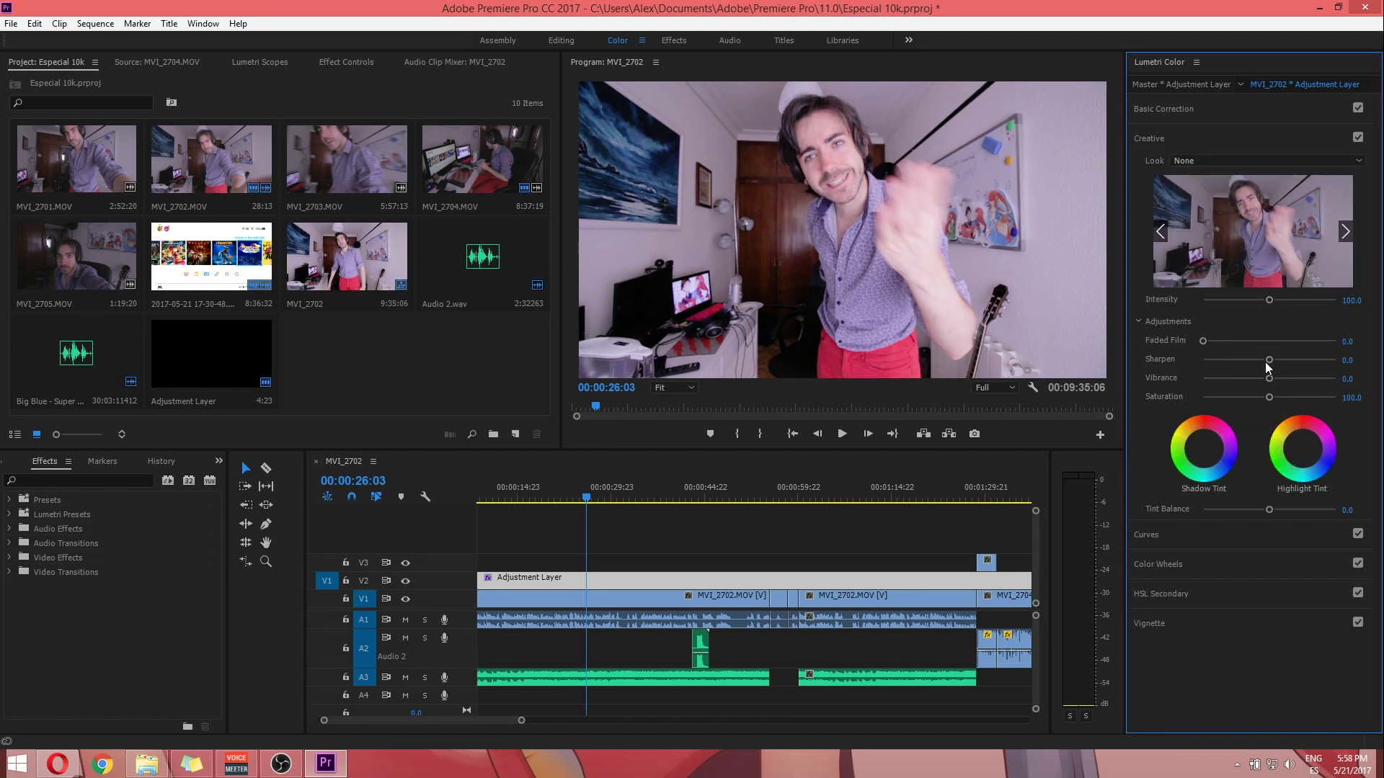
{"action": "left_click_drag", "start_coordinate": [1286, 364], "coordinate": [1287, 366]}
Step: Add a vignette with an amount of about -0.5 to the adjustment layer and preview the graded footage enlarged
{"action": "left_click", "coordinate": [1194, 617]}
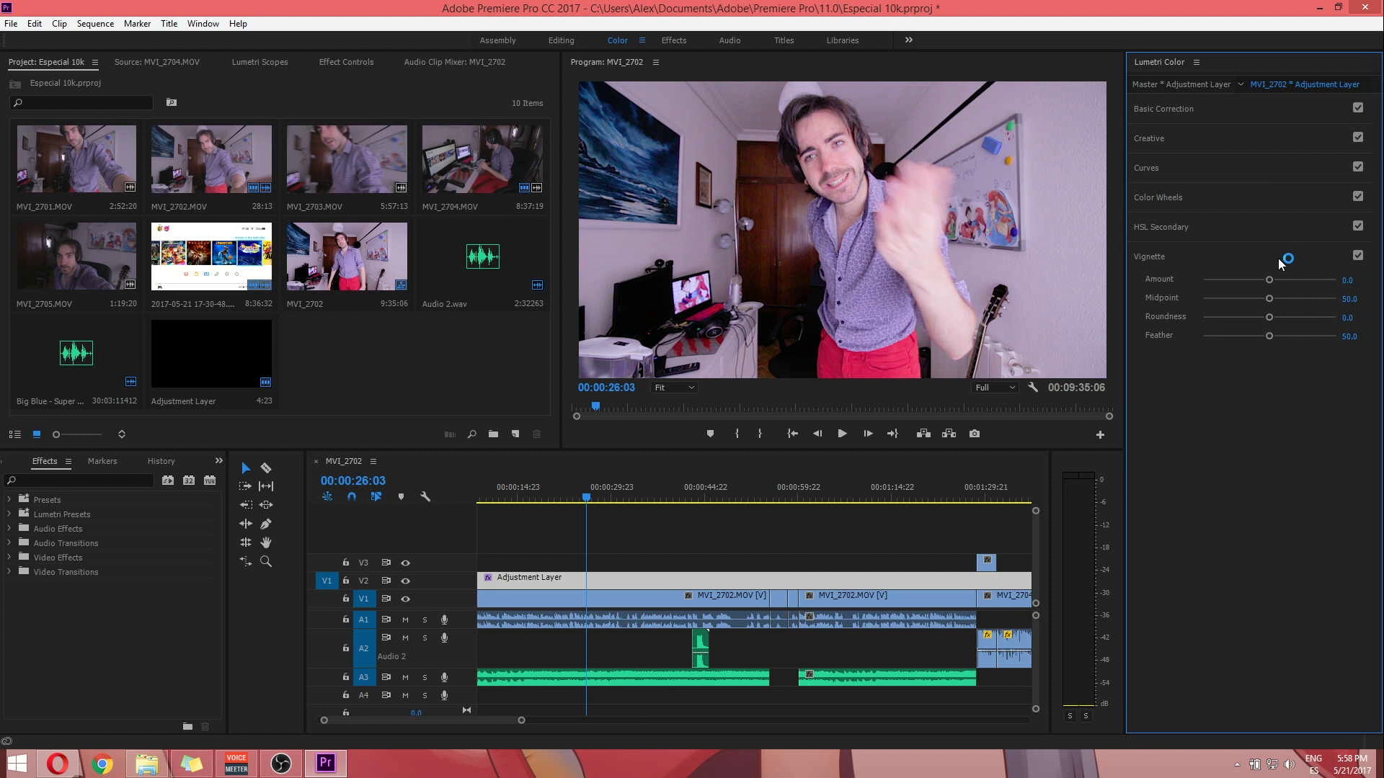
{"action": "left_click_drag", "start_coordinate": [1274, 285], "coordinate": [1269, 290]}
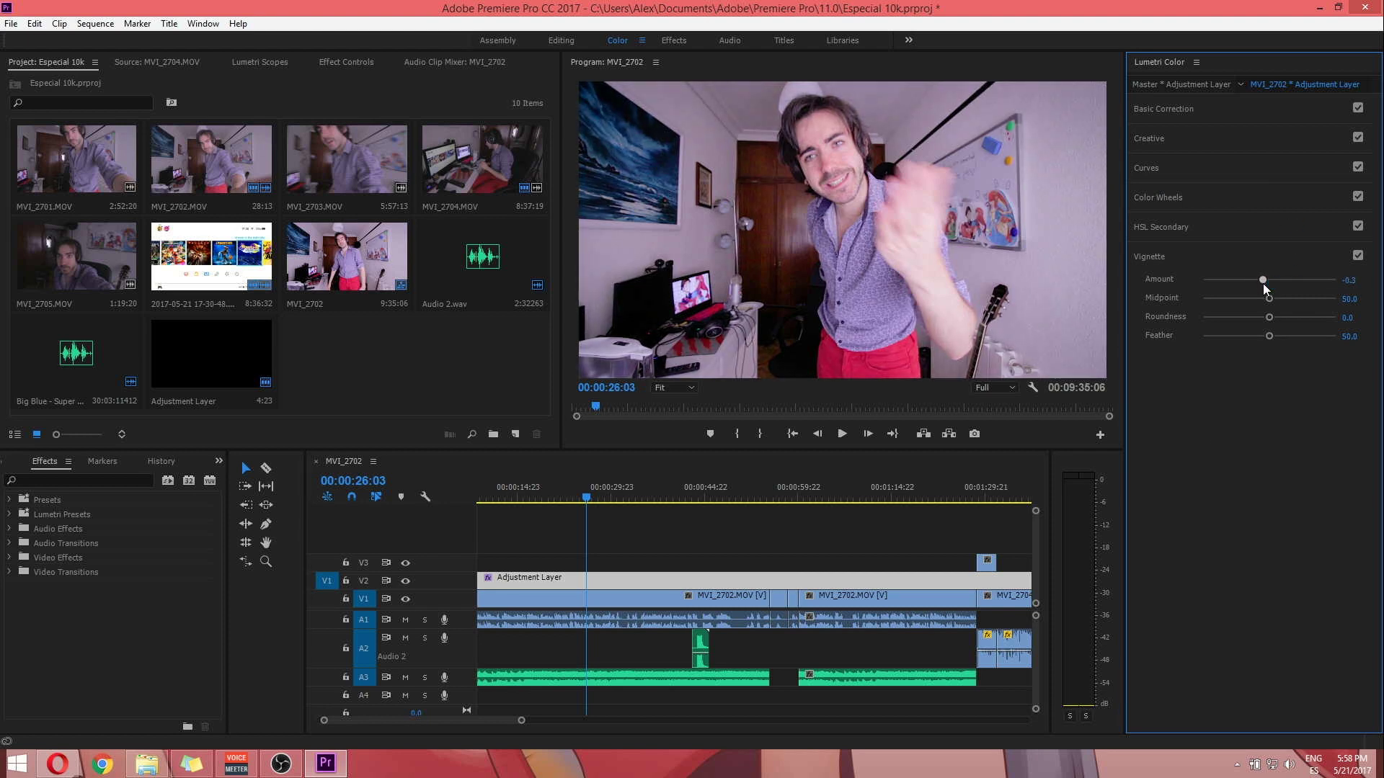
{"action": "left_click", "coordinate": [596, 491]}
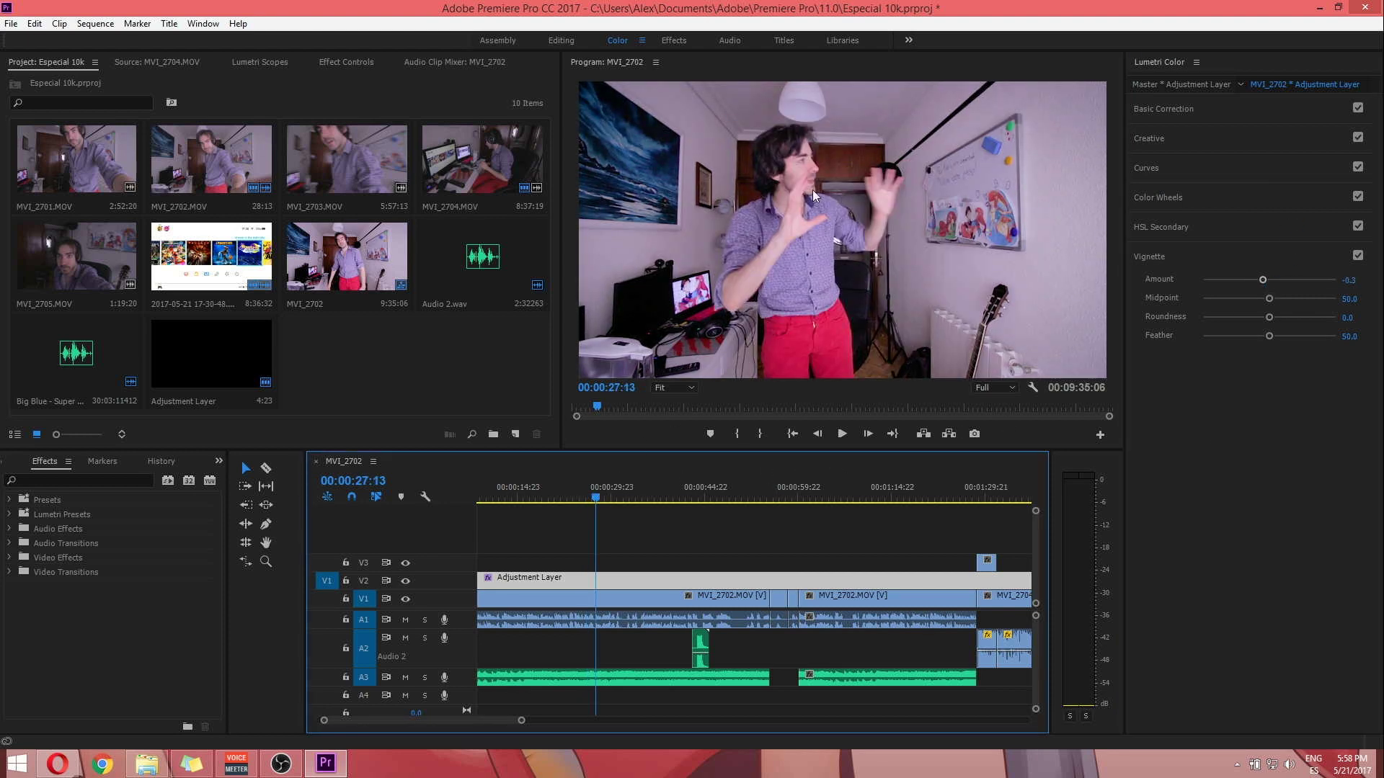
{"action": "key", "text": "grave"}
{"action": "key", "text": "space"}
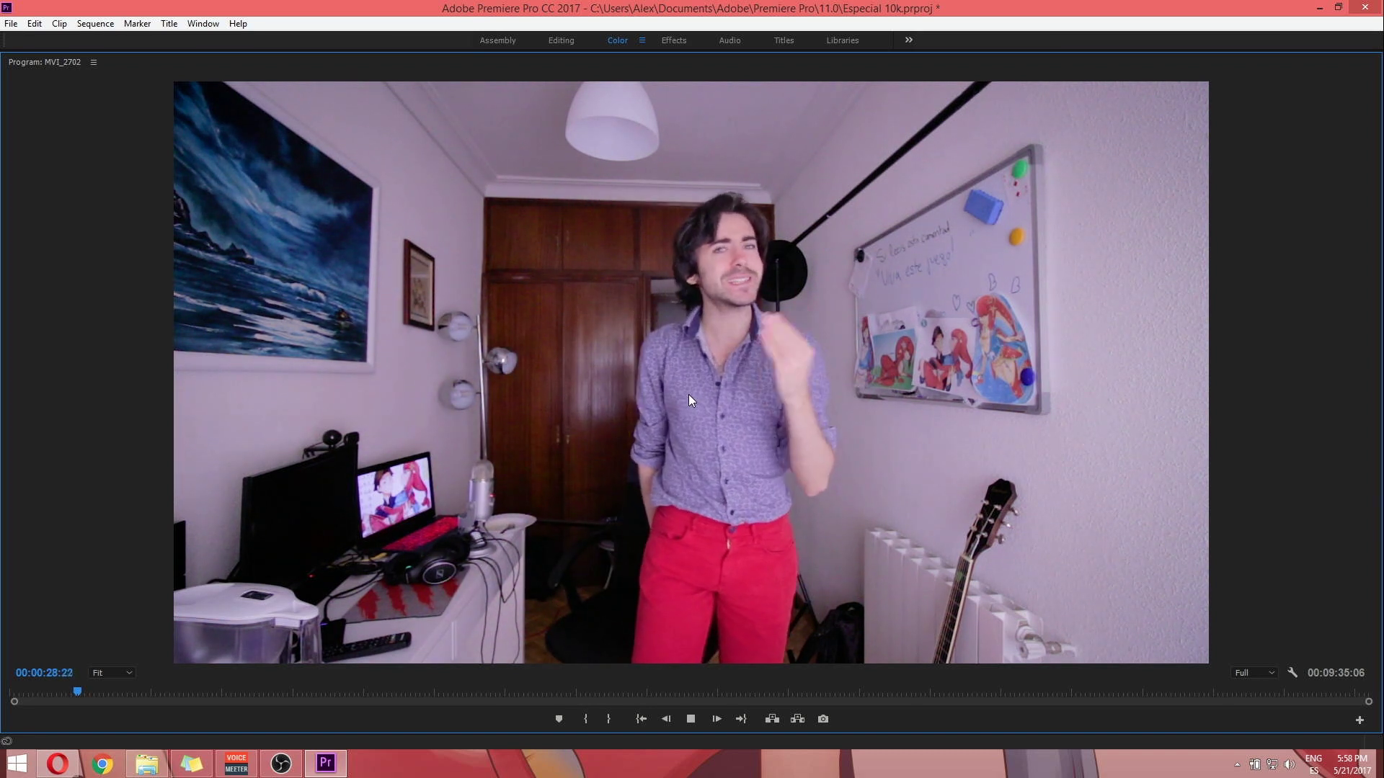
{"action": "key", "text": "space"}
{"action": "key", "text": "grave"}
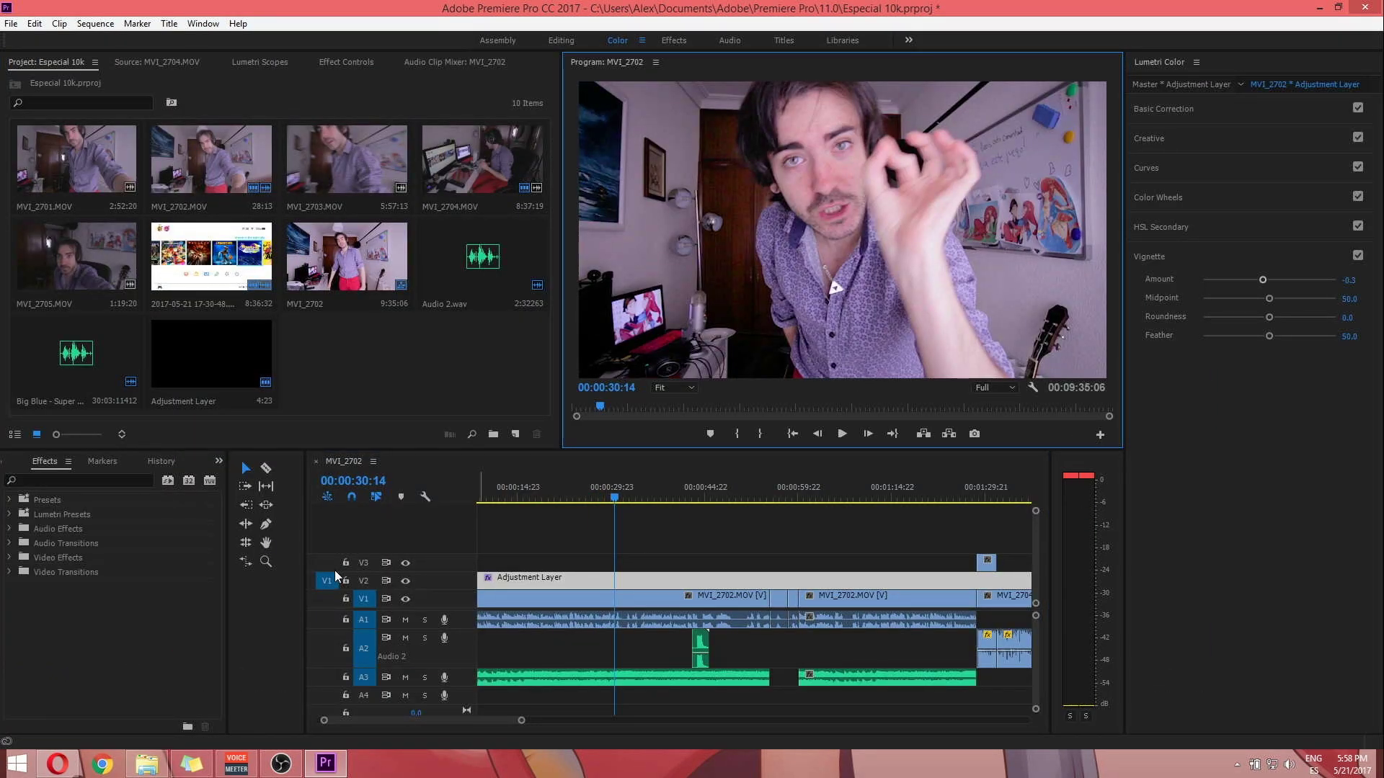
Step: Compare the footage with V2's adjustment layer hidden and shown, and play the graded result enlarged and further along the sequence
{"action": "left_click", "coordinate": [405, 580]}
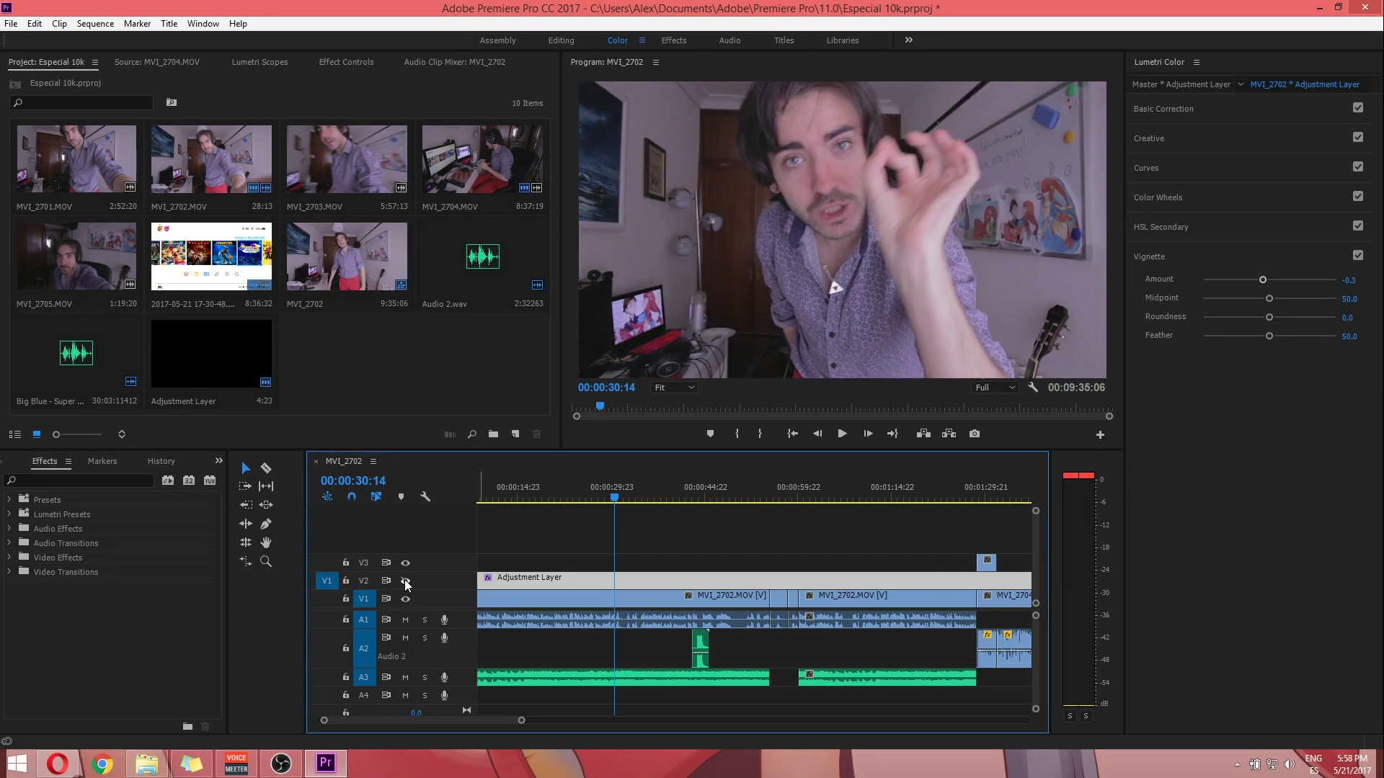
{"action": "left_click", "coordinate": [405, 581]}
{"action": "key", "text": "space"}
{"action": "key", "text": "grave"}
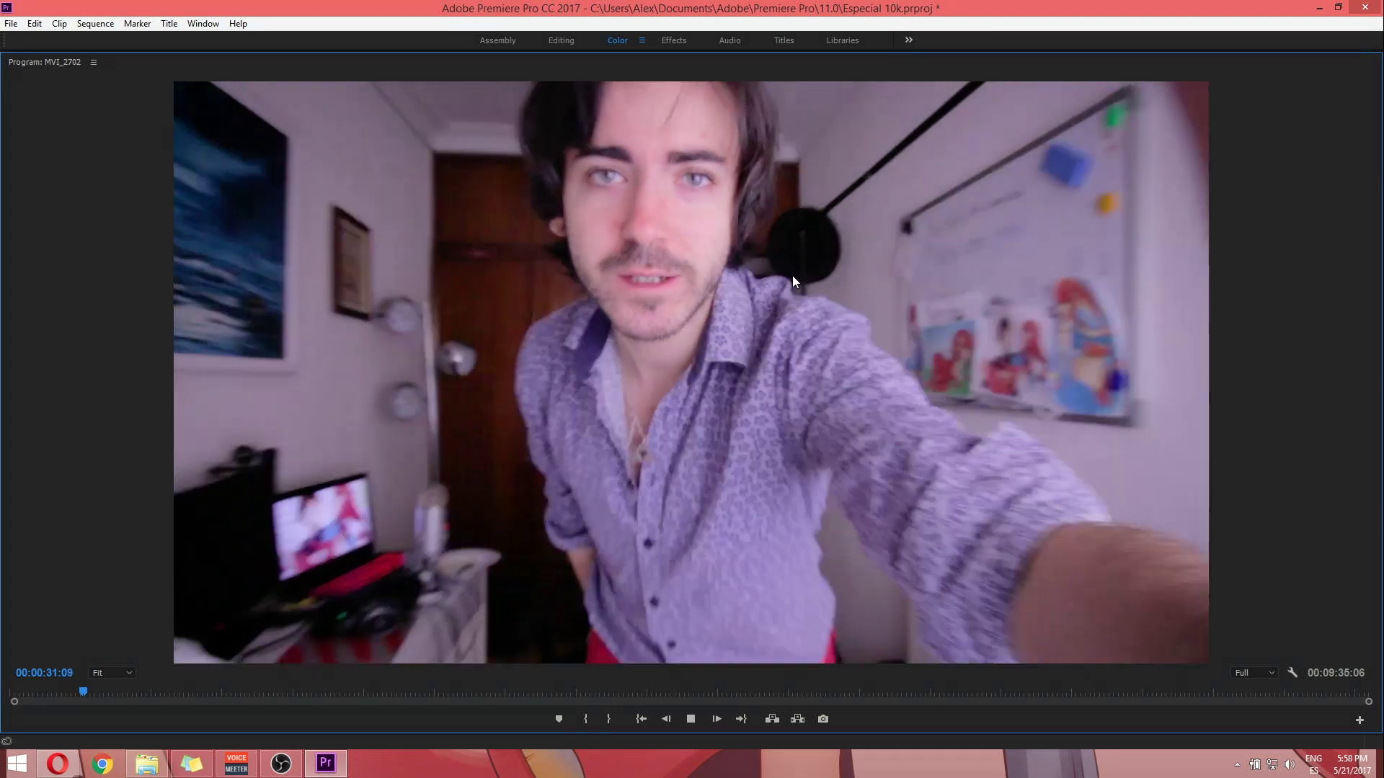
{"action": "key", "text": "space"}
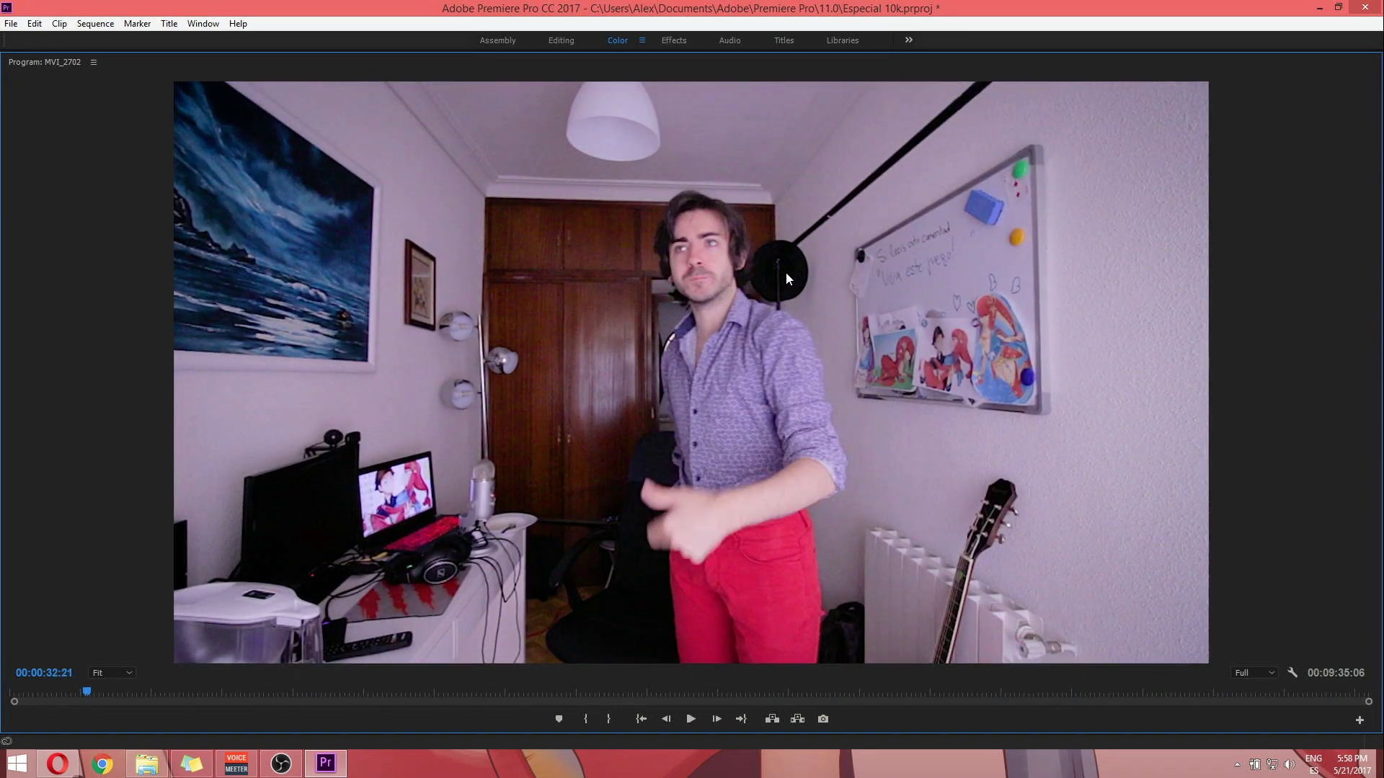
{"action": "key", "text": "grave"}
{"action": "left_click_drag", "start_coordinate": [482, 715], "coordinate": [533, 725]}
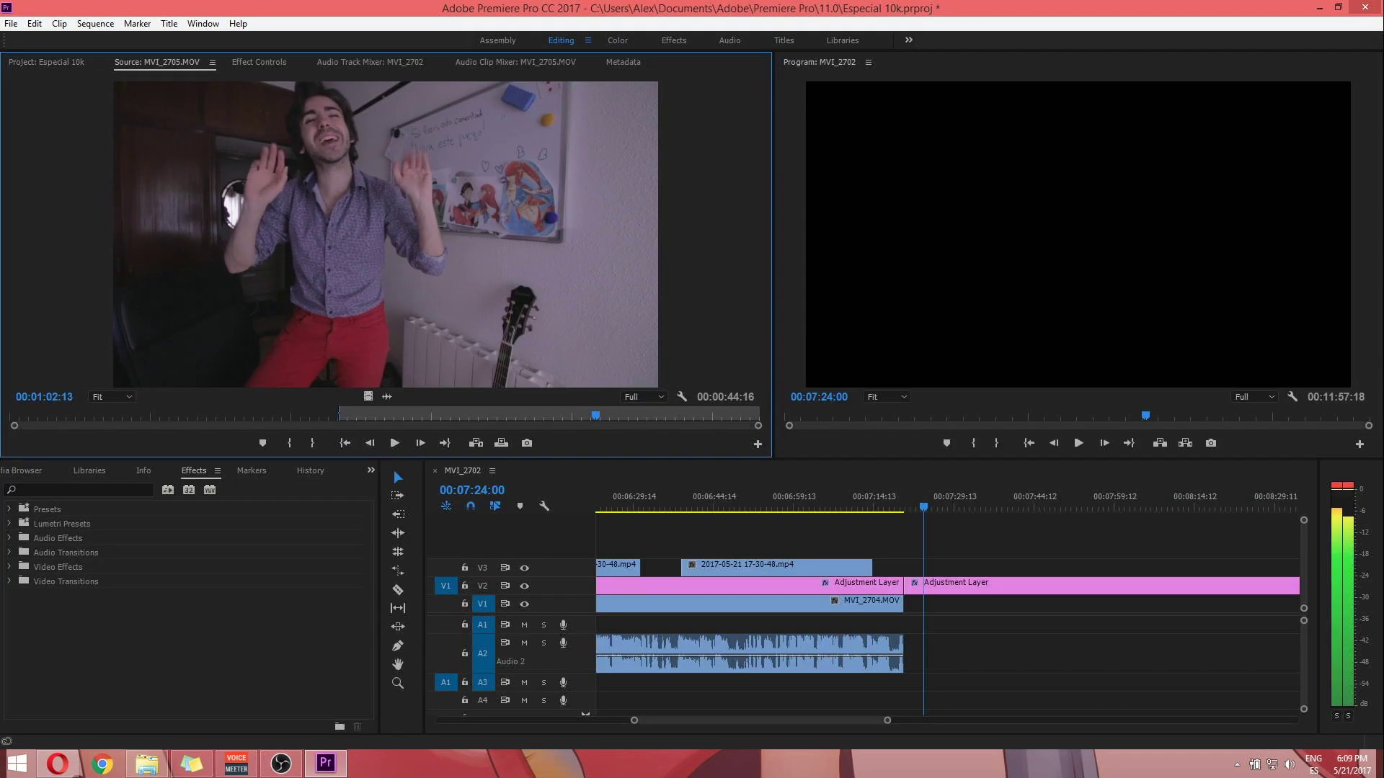
{"action": "key", "text": "space"}
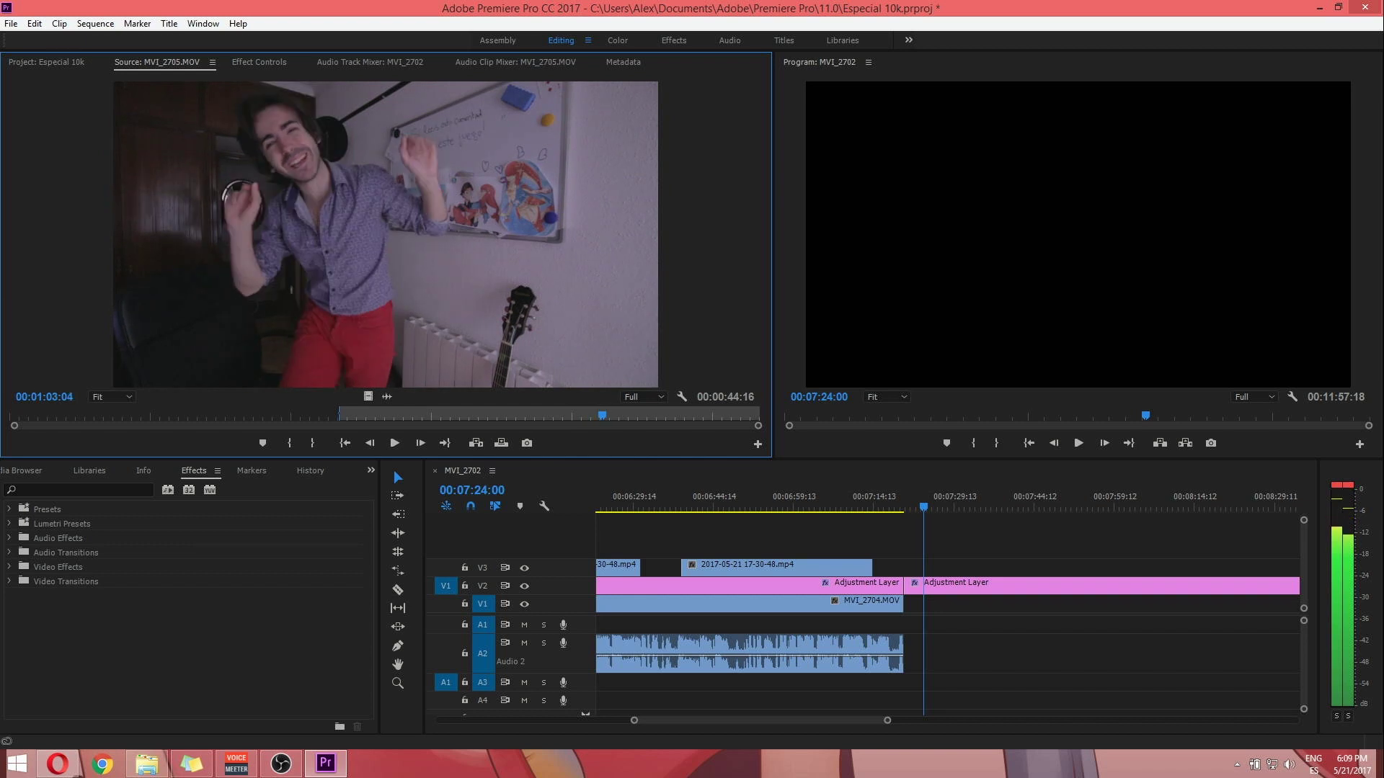
Step: Mark MVI_2705.MOV's out point at 00:01:04:10, place the clip after MVI_2704.MOV on V1 and play it in the sequence
{"action": "key", "text": "o"}
{"action": "key", "text": "space"}
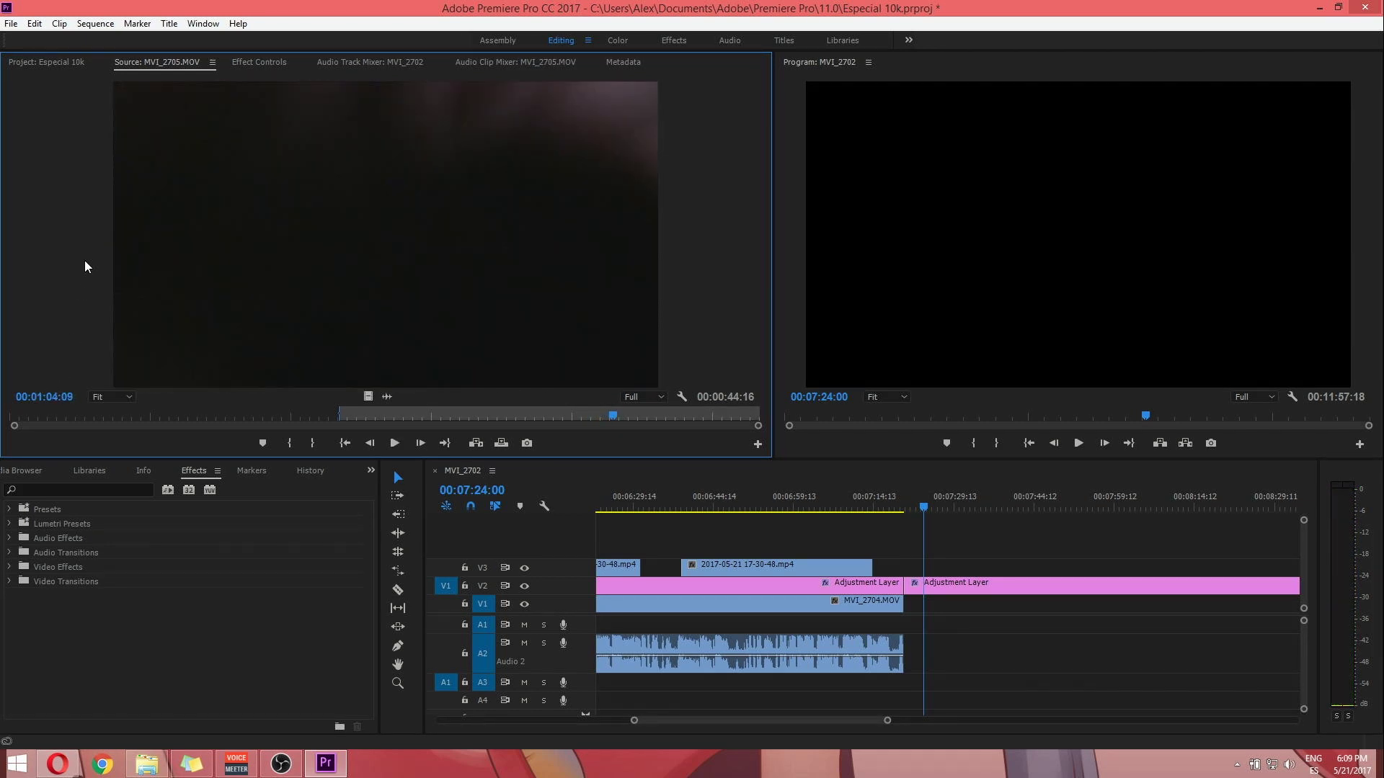
{"action": "key", "text": "Right"}
{"action": "key", "text": "o"}
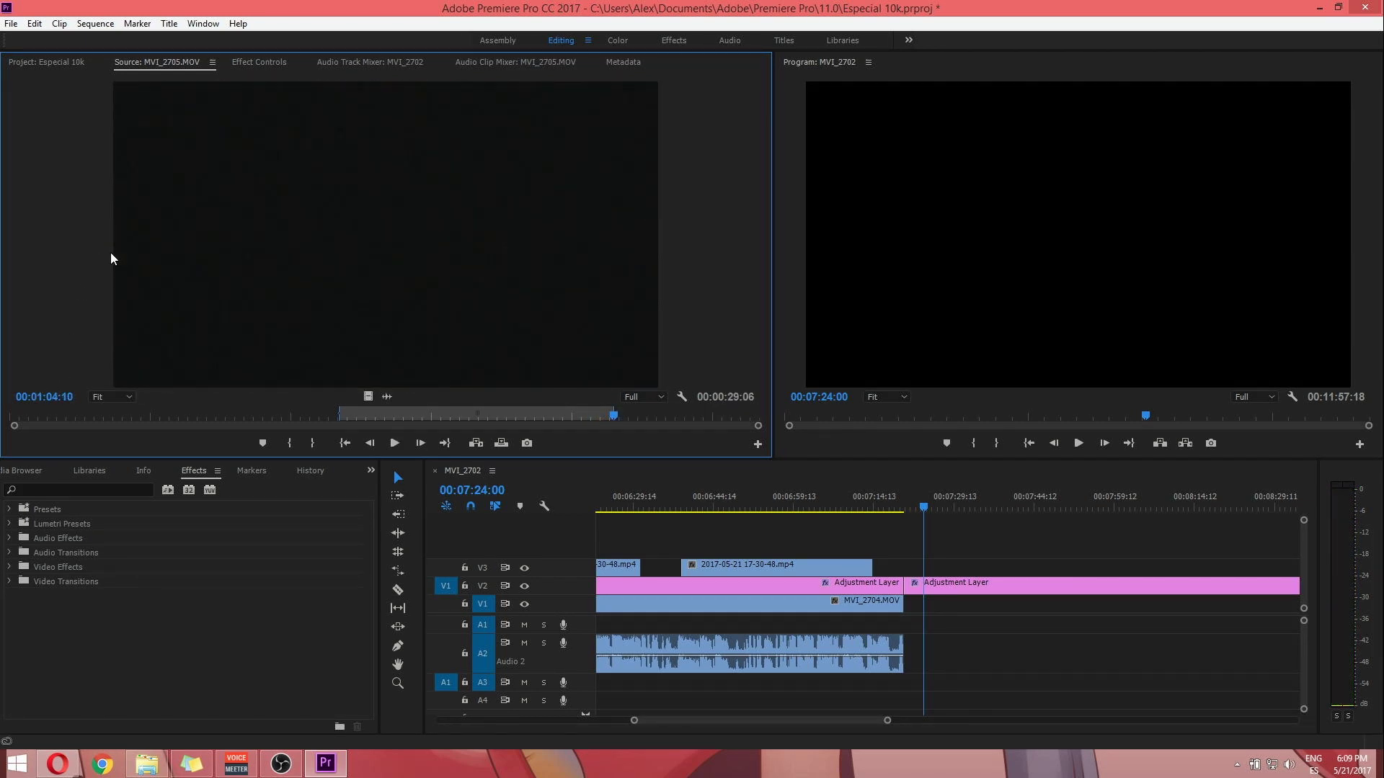
{"action": "mouse_move", "coordinate": [905, 491]}
{"action": "left_mouse_down"}
{"action": "mouse_move", "coordinate": [919, 632]}
{"action": "mouse_move", "coordinate": [901, 511]}
{"action": "left_mouse_up"}
{"action": "key", "text": "space"}
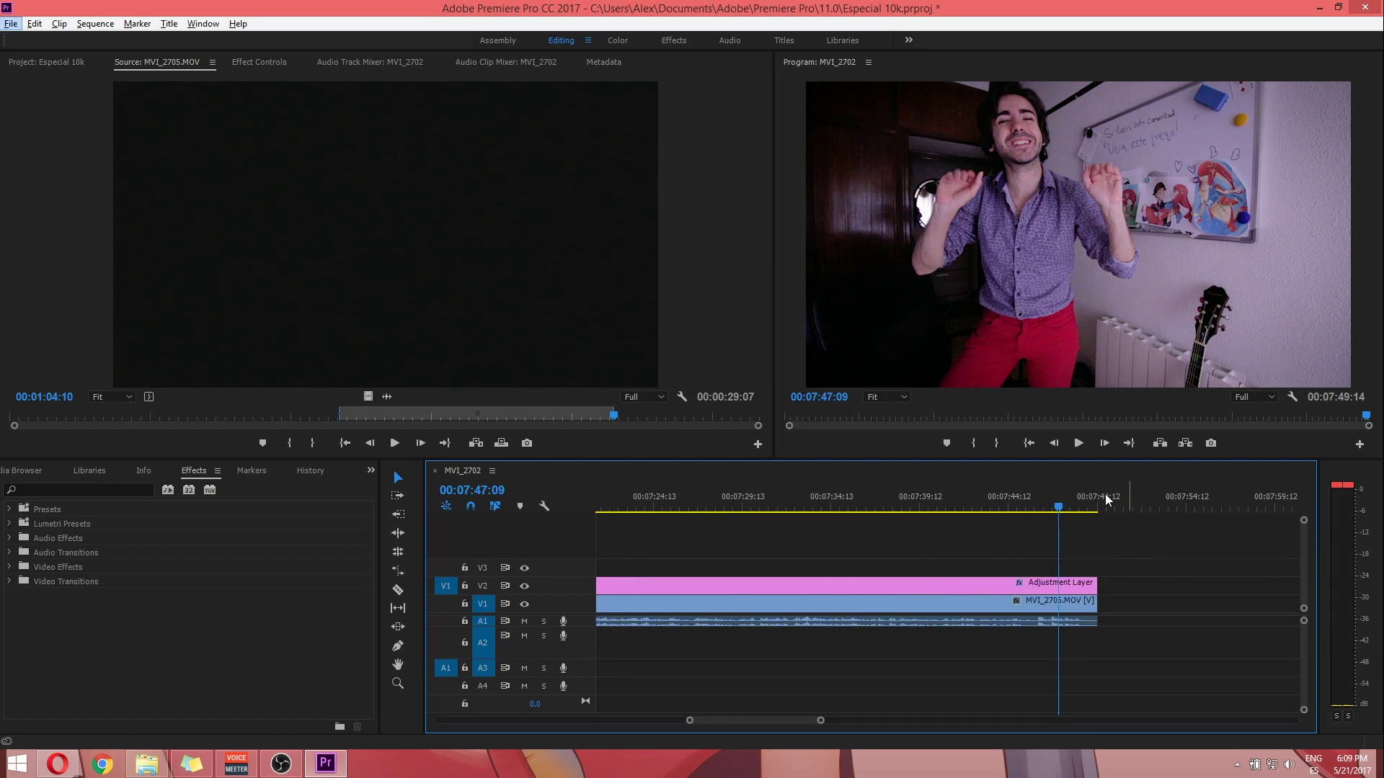
Step: Create a default still title reading "FIN." in the Triforce font
{"action": "left_click", "coordinate": [64, 55]}
{"action": "left_click", "coordinate": [170, 24]}
{"action": "mouse_move", "coordinate": [218, 63]}
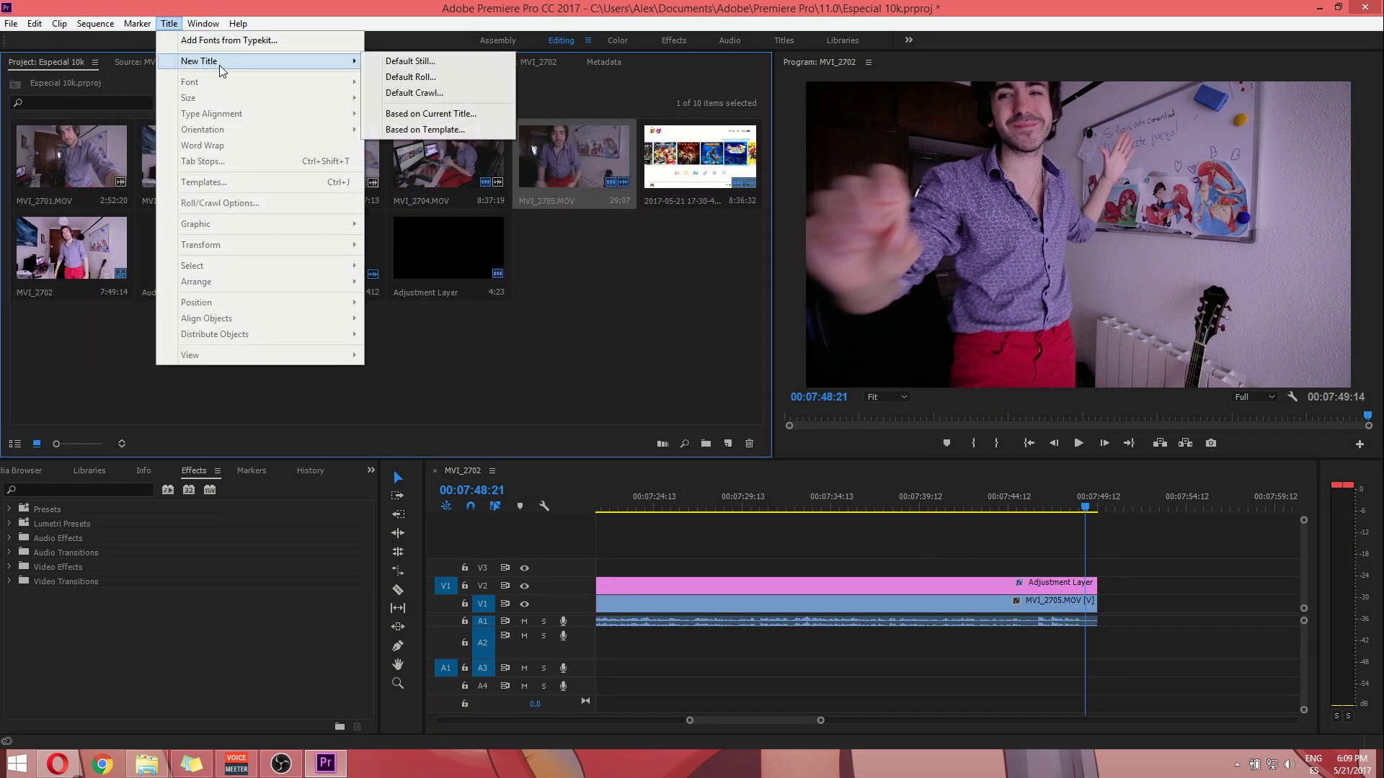
{"action": "left_click", "coordinate": [438, 61]}
{"action": "key", "text": "Return"}
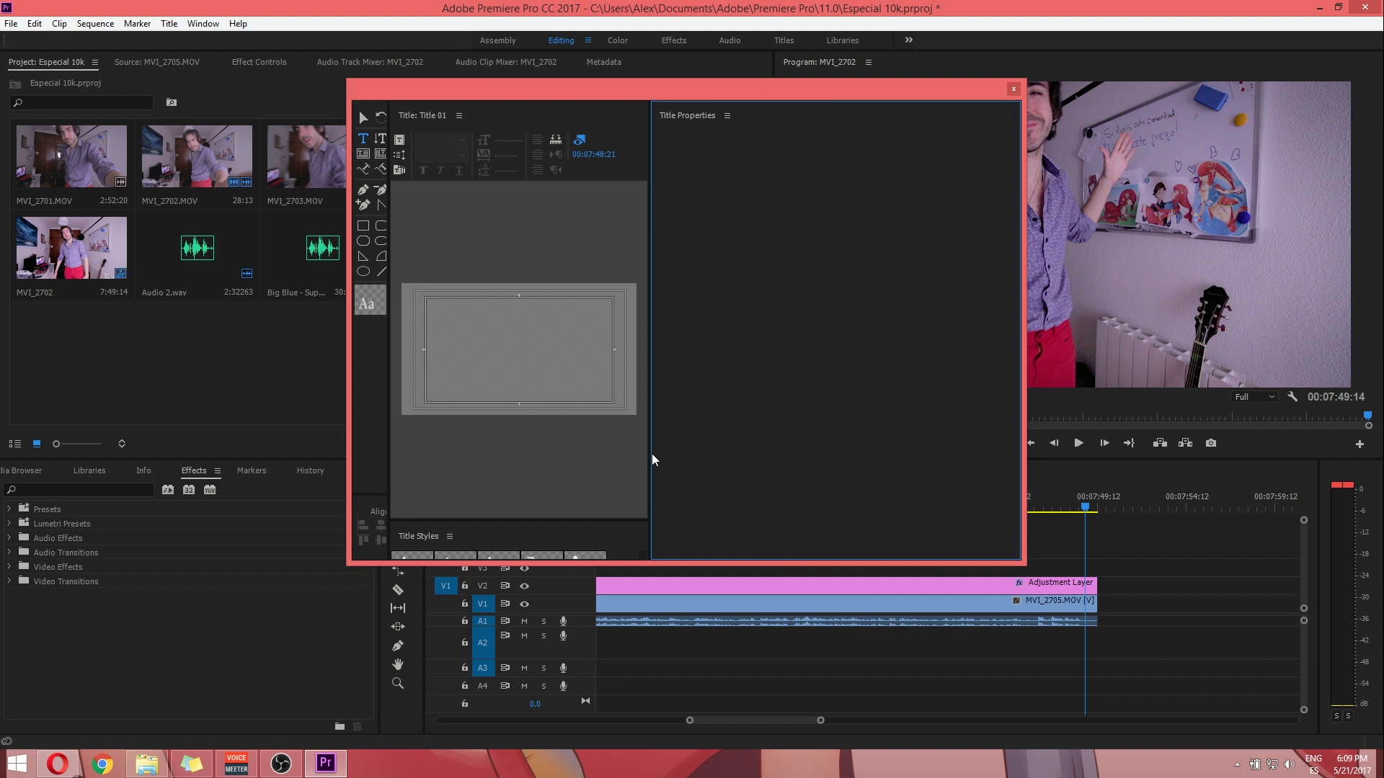
{"action": "left_click_drag", "start_coordinate": [652, 453], "coordinate": [874, 464]}
{"action": "left_click", "coordinate": [467, 327]}
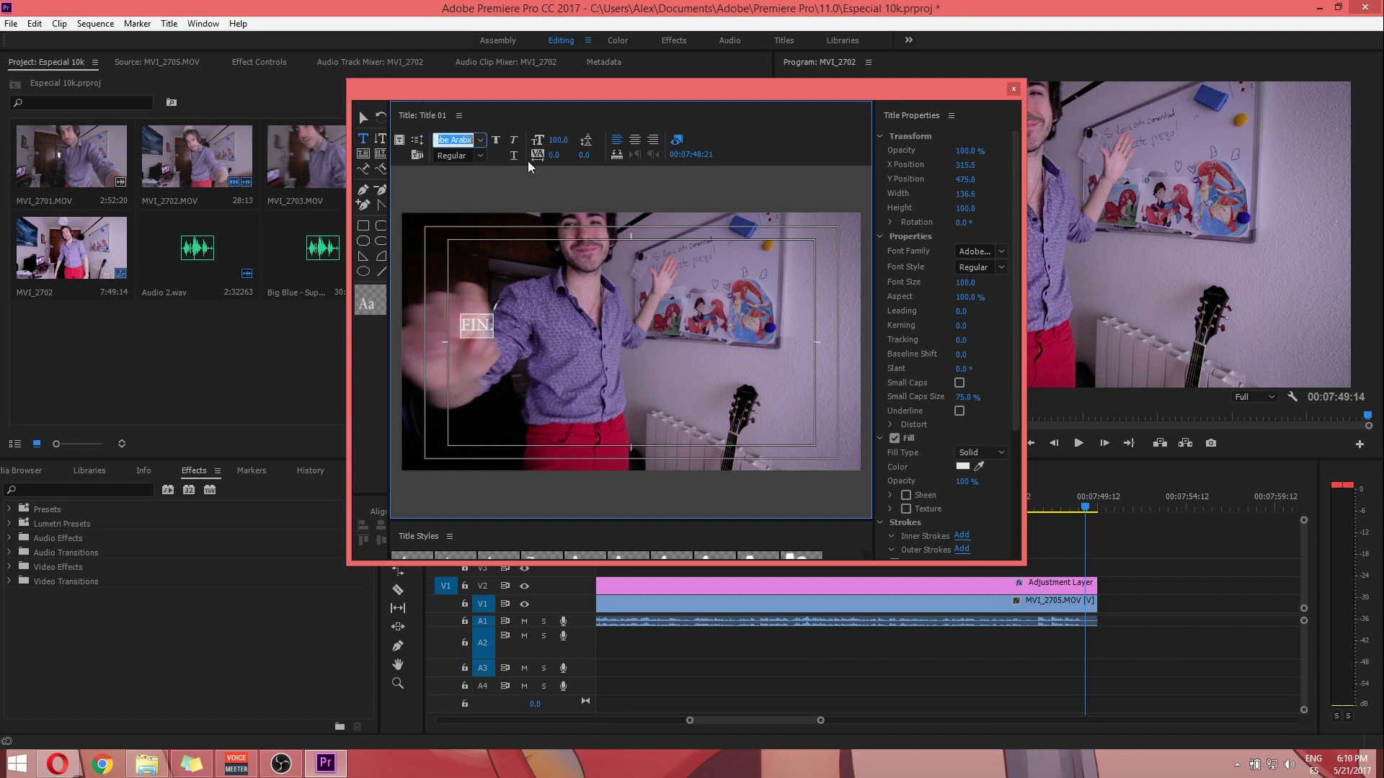
{"action": "key", "text": "Return"}
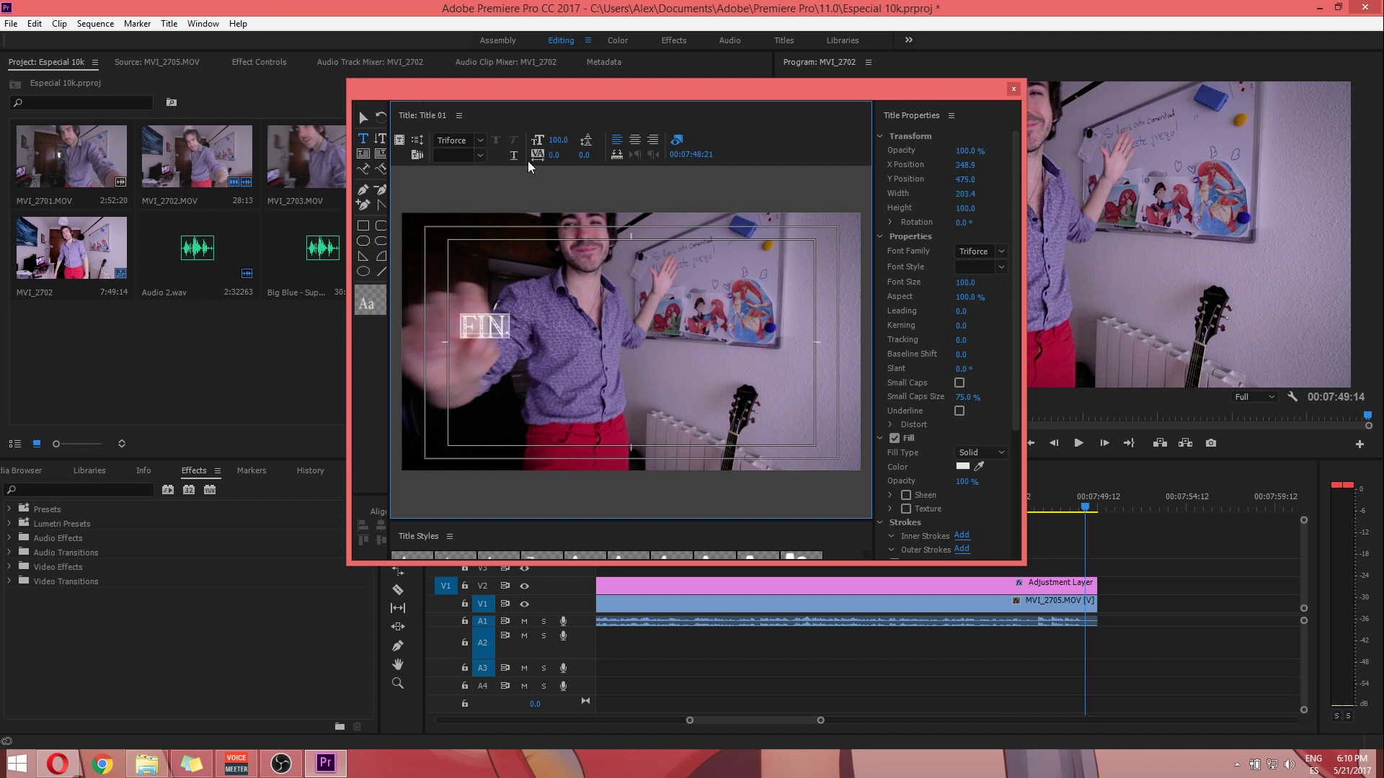
{"action": "left_click", "coordinate": [1014, 90]}
Step: Place the FIN. title on V3 directly after MVI_2705.MOV, extend it to about 20 seconds and play the cut into it
{"action": "left_click_drag", "start_coordinate": [648, 319], "coordinate": [1187, 569]}
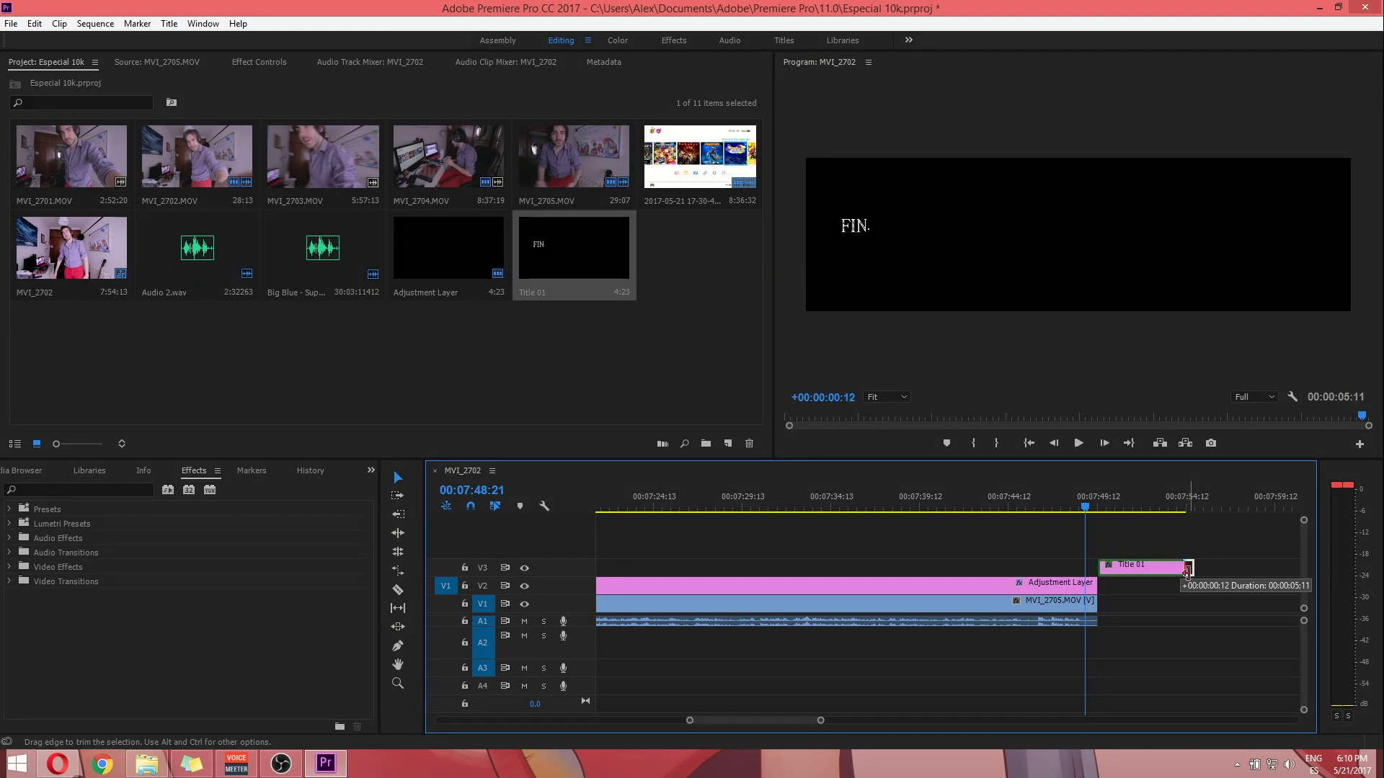
{"action": "left_click_drag", "start_coordinate": [1213, 577], "coordinate": [1238, 563]}
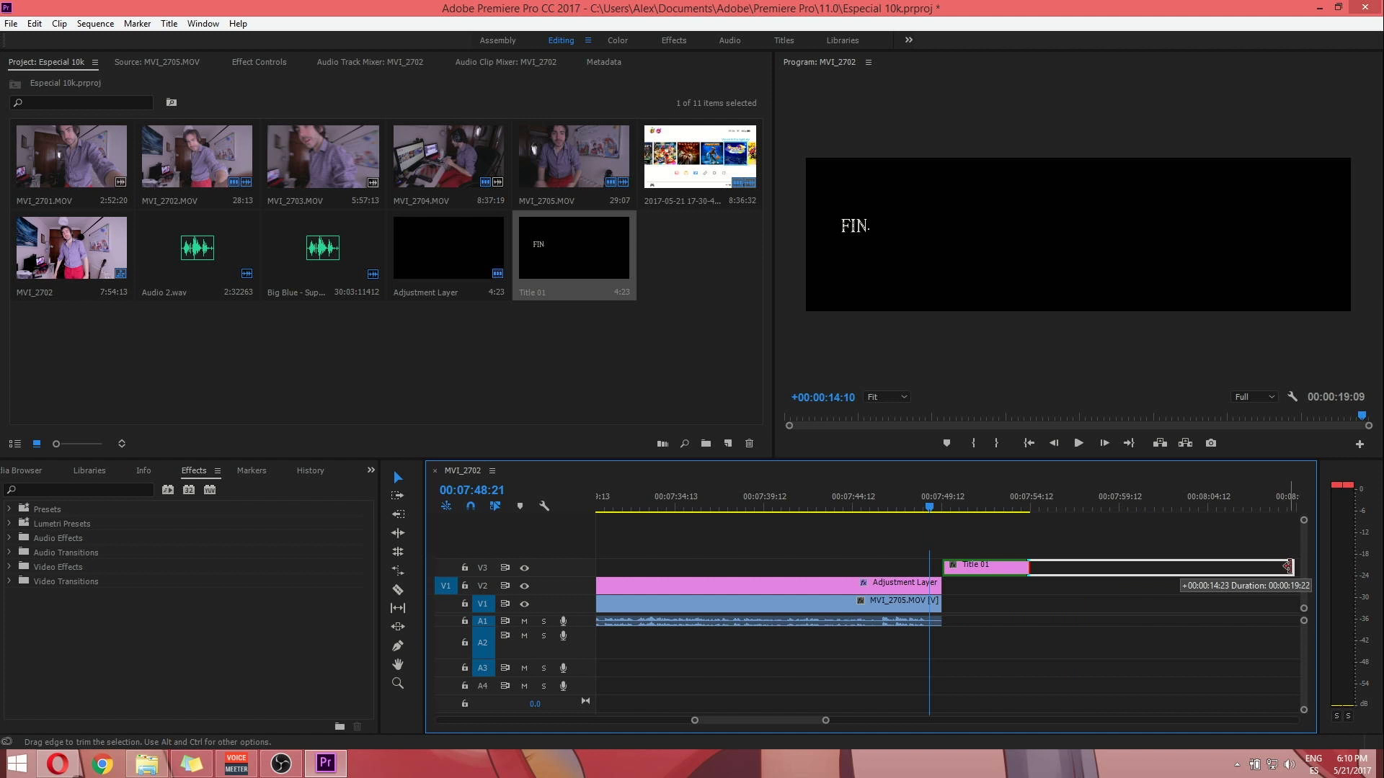
{"action": "left_click_drag", "start_coordinate": [1289, 568], "coordinate": [1289, 568]}
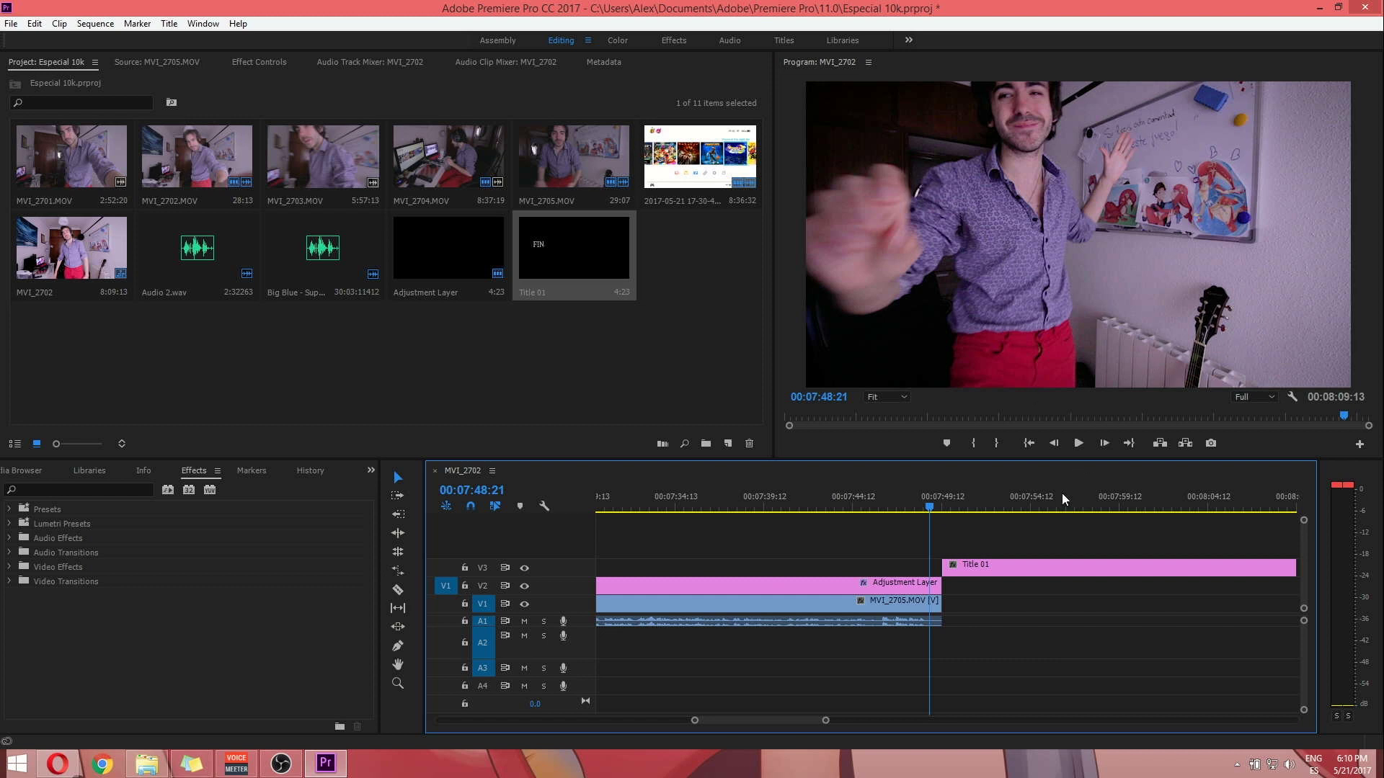
{"action": "left_click", "coordinate": [964, 504]}
{"action": "mouse_move", "coordinate": [940, 497]}
{"action": "left_mouse_down"}
{"action": "mouse_move", "coordinate": [953, 501]}
{"action": "mouse_move", "coordinate": [941, 496]}
{"action": "left_mouse_up"}
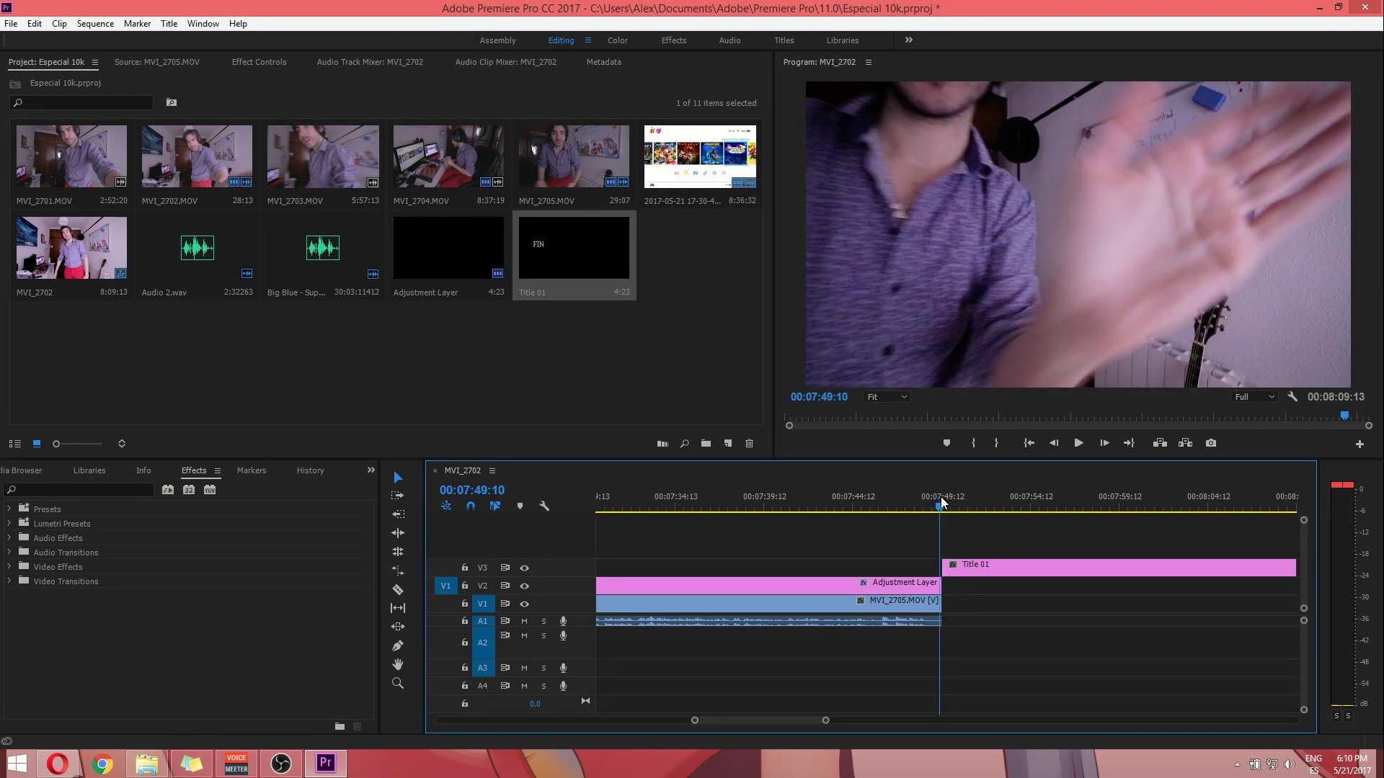
{"action": "key", "text": "space"}
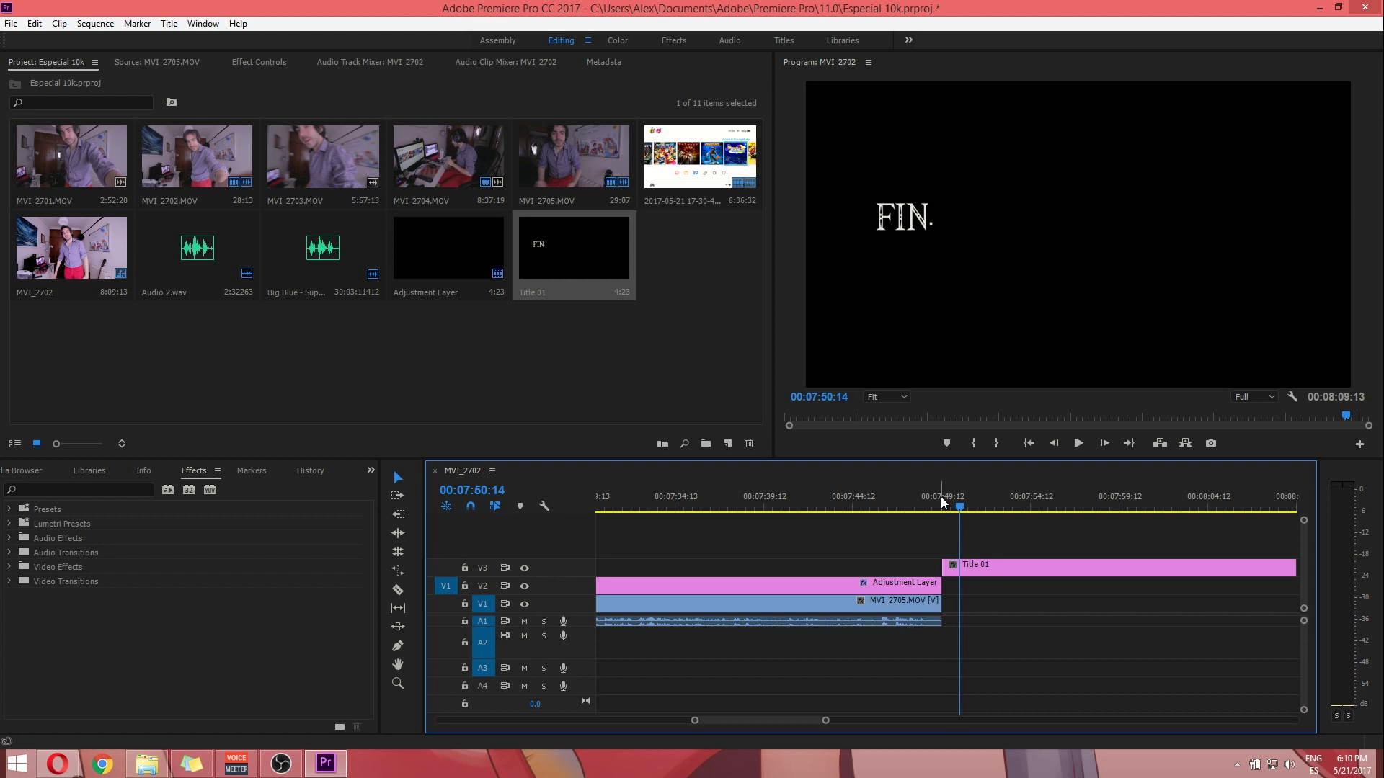
{"action": "key", "text": "space"}
Step: Import maxwell young - Theo Hertzig.mp3 from the computer's Music folder into the project
{"action": "left_click", "coordinate": [146, 763]}
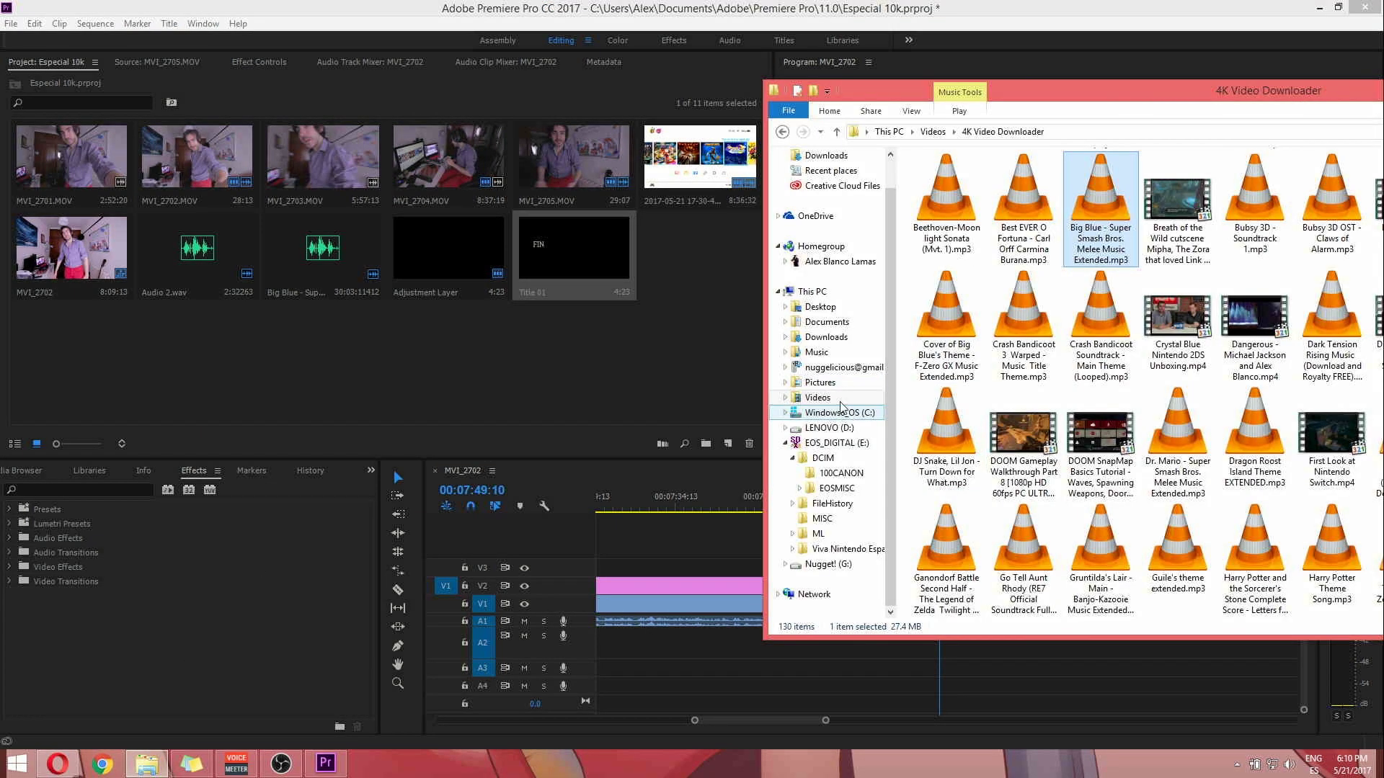
{"action": "left_click", "coordinate": [816, 352]}
{"action": "left_click_drag", "start_coordinate": [973, 269], "coordinate": [603, 330]}
{"action": "left_click", "coordinate": [582, 8]}
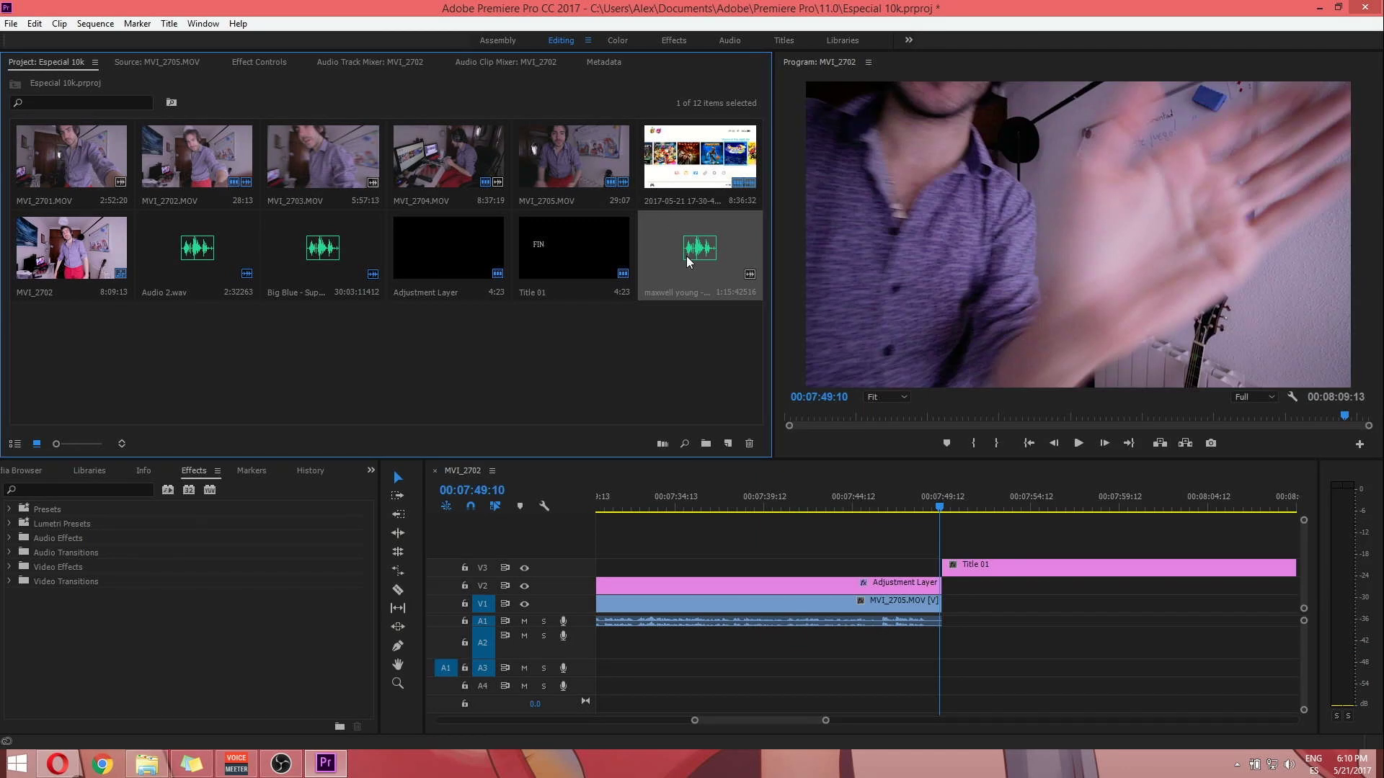
Step: Mark the song's first 9 seconds or so up to the beat, and place that section on A2 ending where the FIN. title starts
{"action": "double_click", "coordinate": [686, 257]}
{"action": "left_click", "coordinate": [114, 316]}
{"action": "key", "text": "o"}
{"action": "key", "text": "space"}
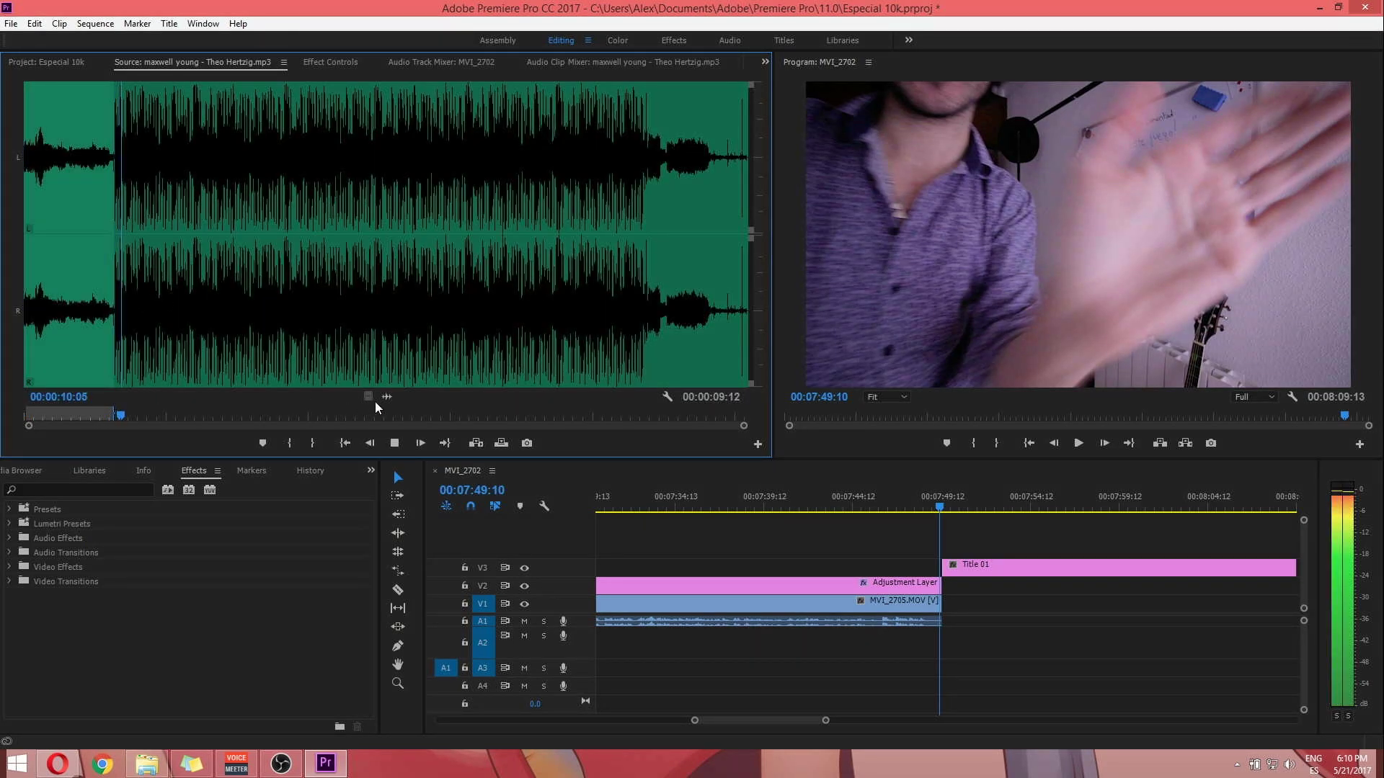
{"action": "key", "text": "space"}
{"action": "left_click_drag", "start_coordinate": [417, 411], "coordinate": [938, 627]}
{"action": "left_click", "coordinate": [801, 497]}
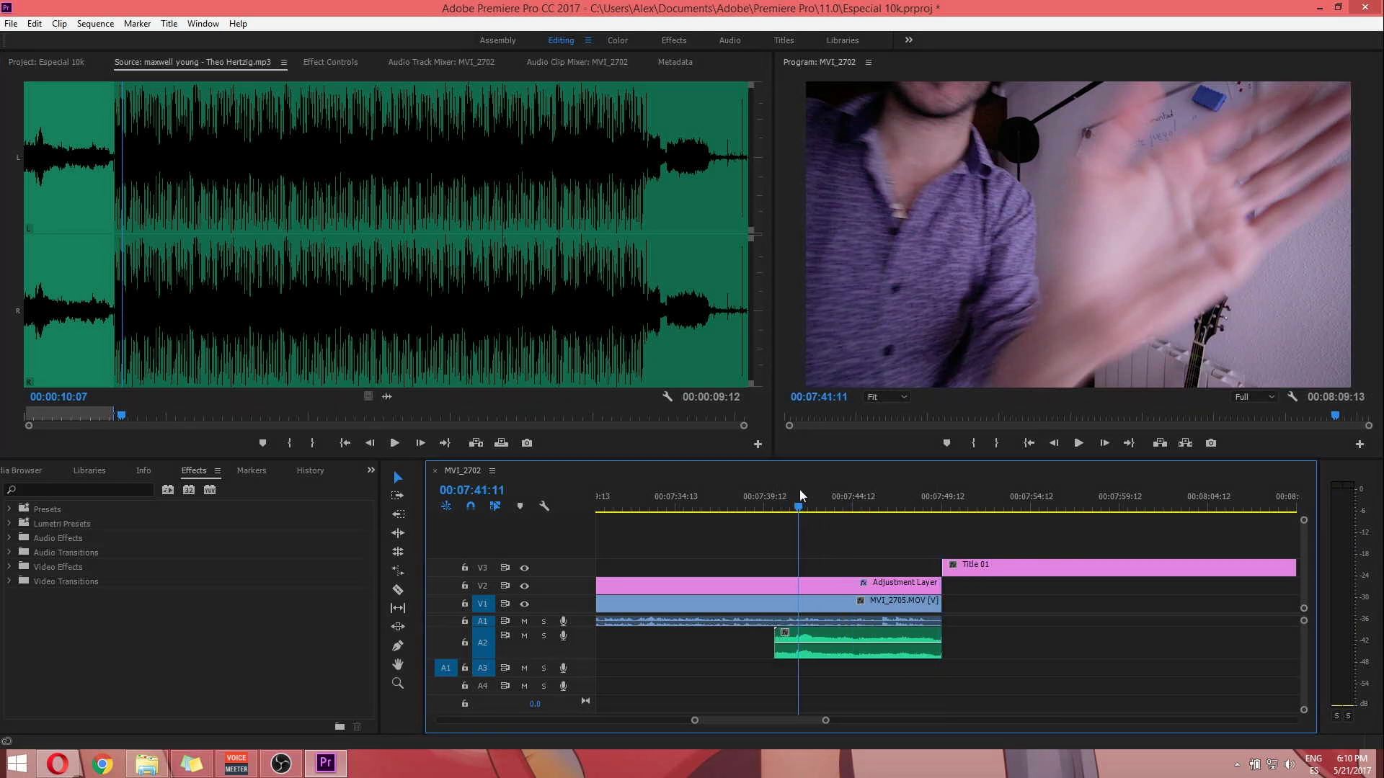
Step: Extend the closing song on A2 to the end of the FIN. title and play the cut into the title
{"action": "key", "text": "space"}
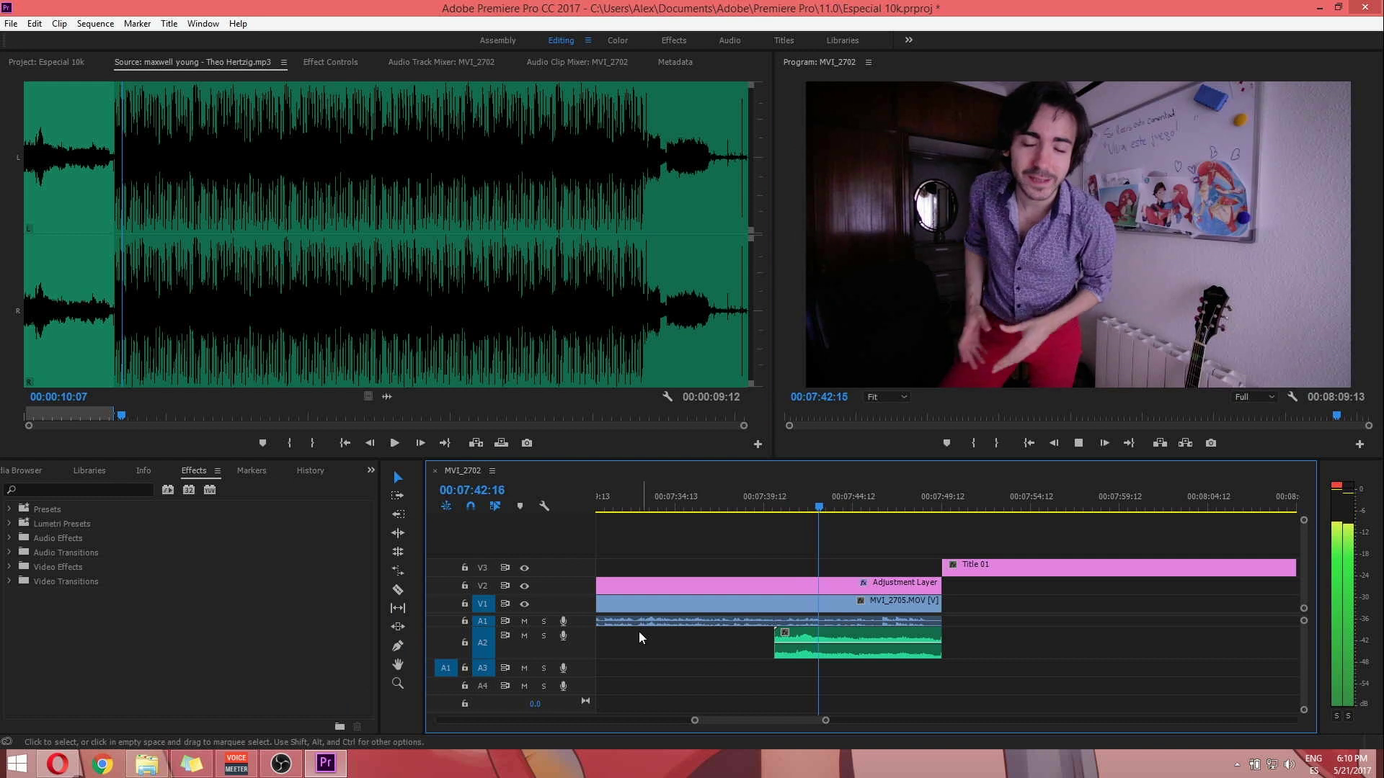
{"action": "left_click_drag", "start_coordinate": [941, 642], "coordinate": [1192, 639]}
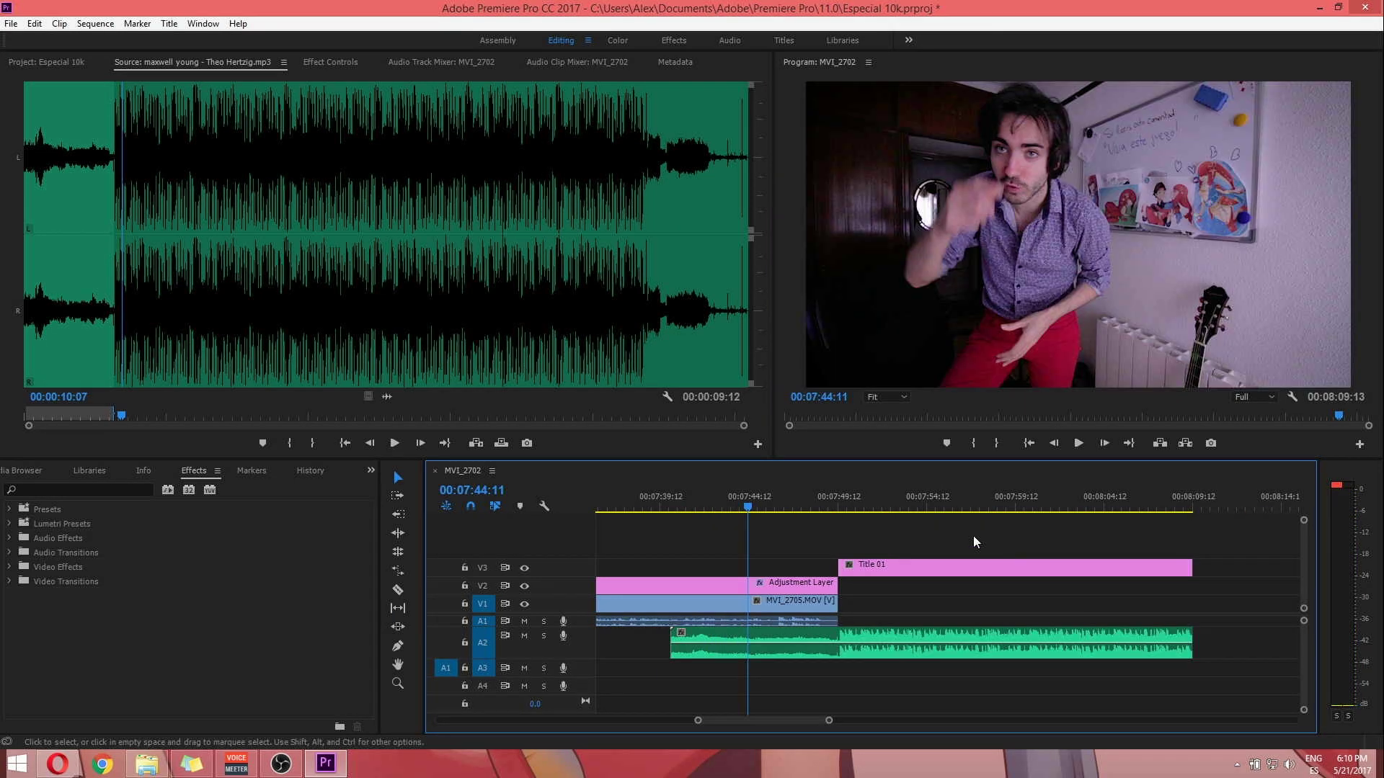
{"action": "left_click", "coordinate": [819, 496]}
{"action": "key", "text": "space"}
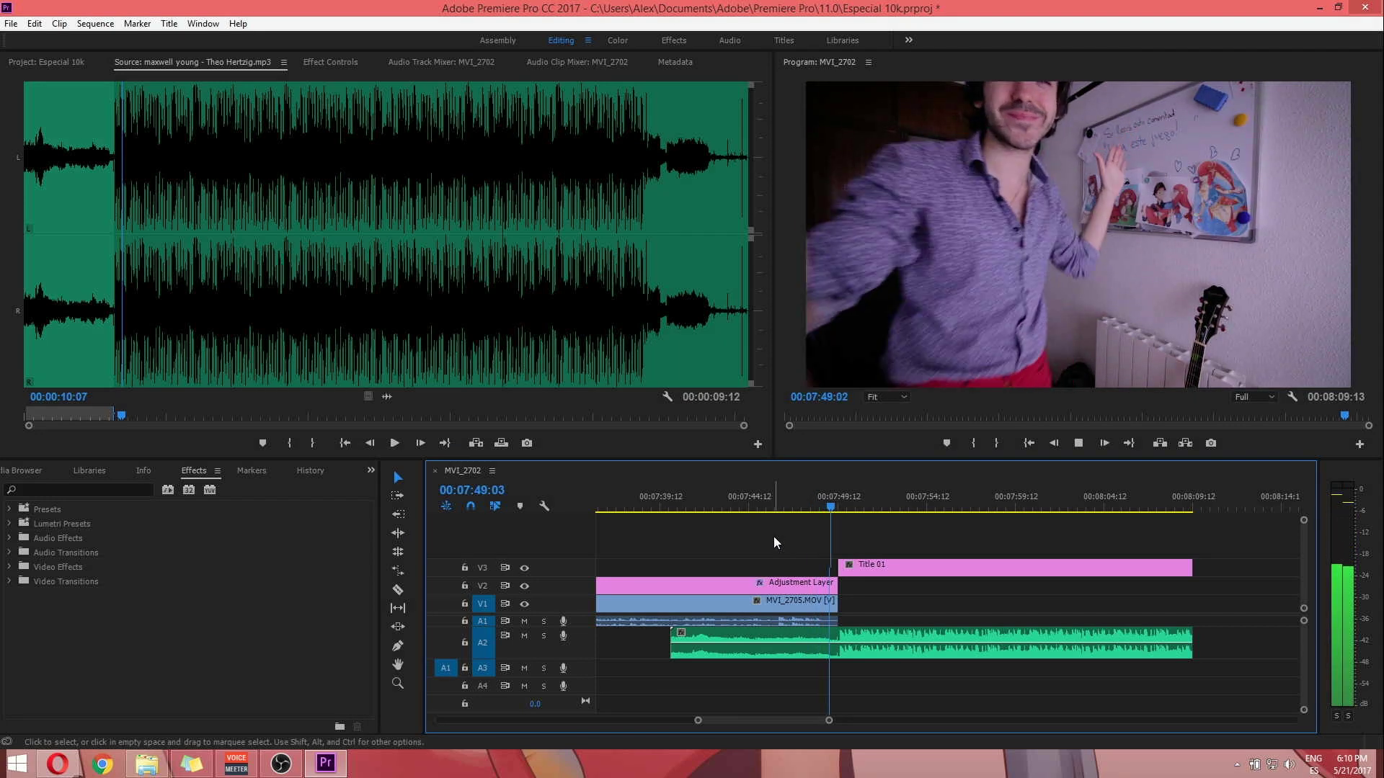
{"action": "key", "text": "space"}
Step: Select all clips on every video and audio track of the MVI_2702 sequence
{"action": "scroll", "coordinate": [773, 533], "scroll_direction": "down", "scroll_amount": 10}
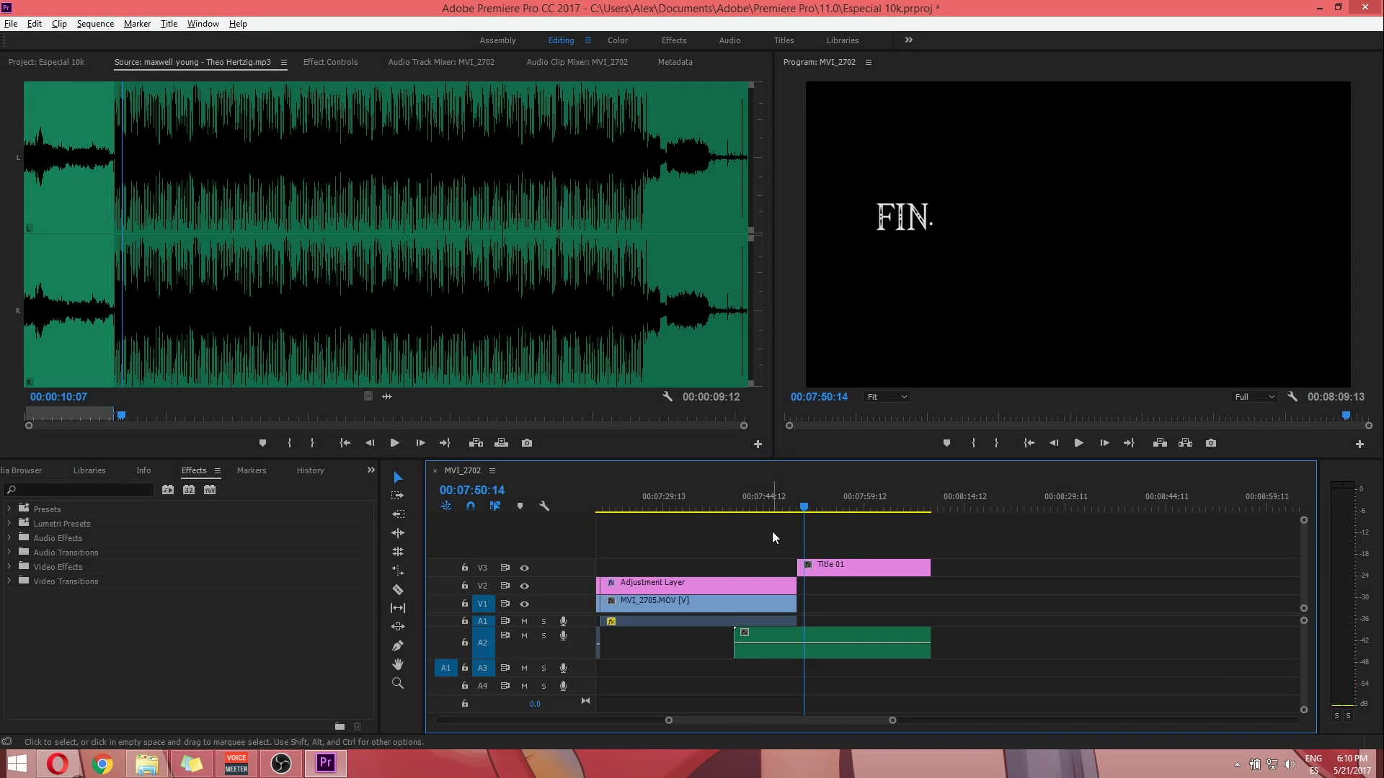
{"action": "left_click_drag", "start_coordinate": [1030, 543], "coordinate": [594, 711]}
{"action": "left_click", "coordinate": [1007, 666]}
{"action": "left_click_drag", "start_coordinate": [1303, 639], "coordinate": [1303, 642]}
{"action": "scroll", "coordinate": [1303, 648], "scroll_direction": "up", "scroll_amount": 1}
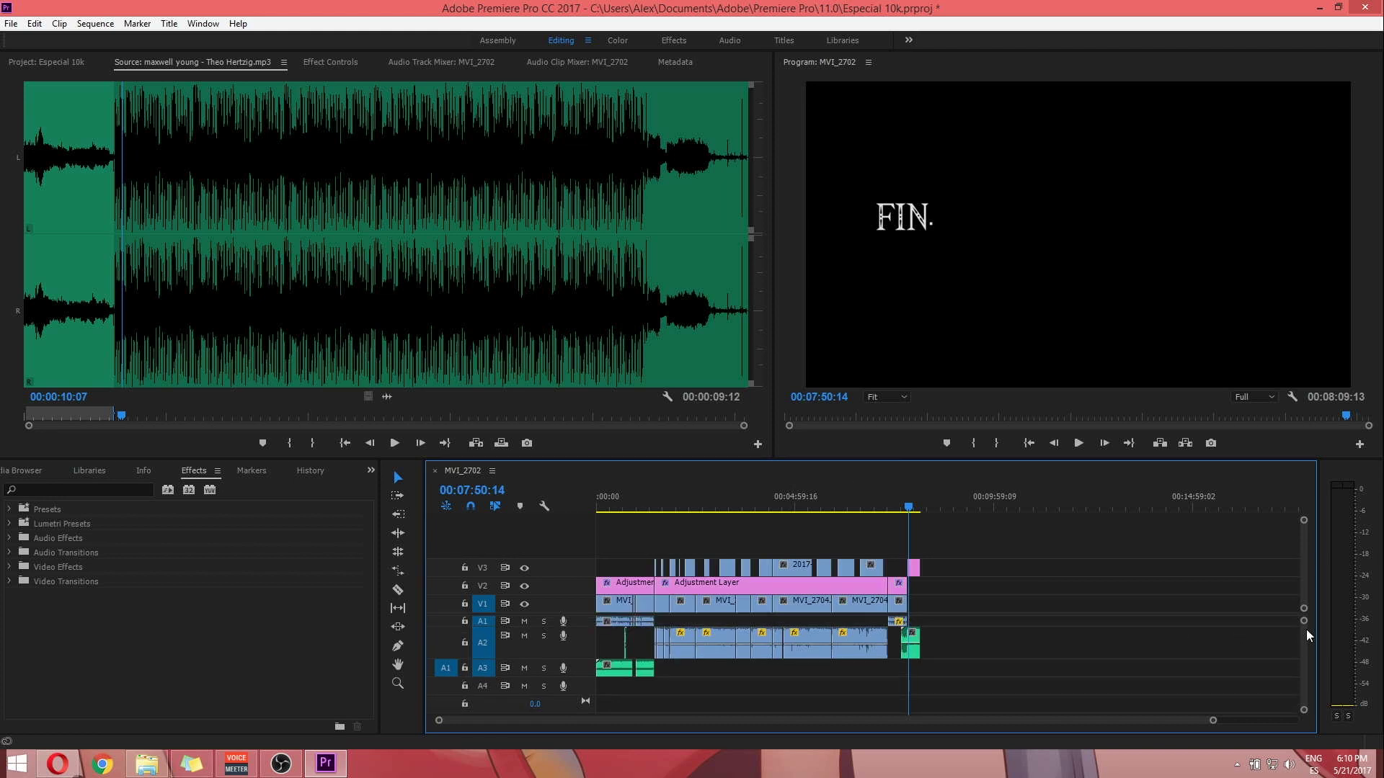
{"action": "left_click_drag", "start_coordinate": [967, 550], "coordinate": [586, 658]}
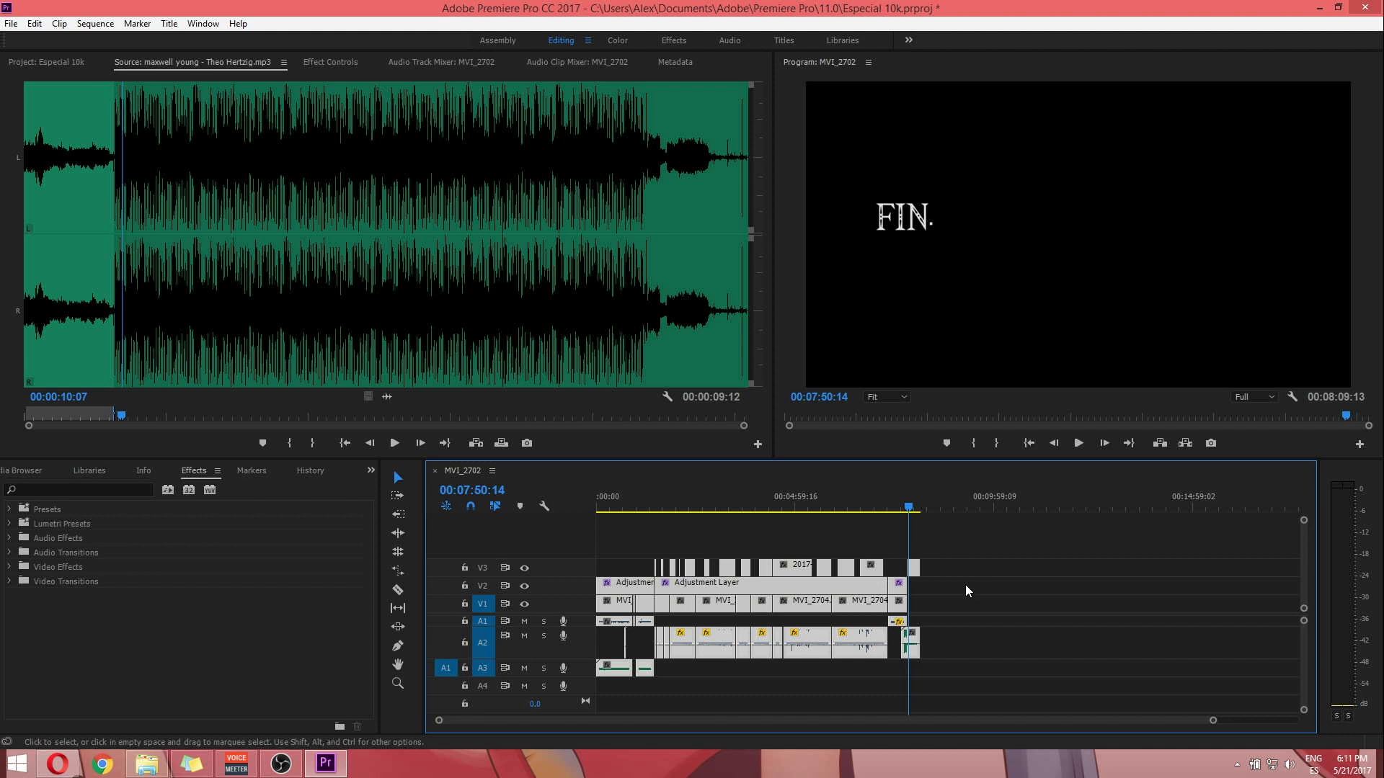